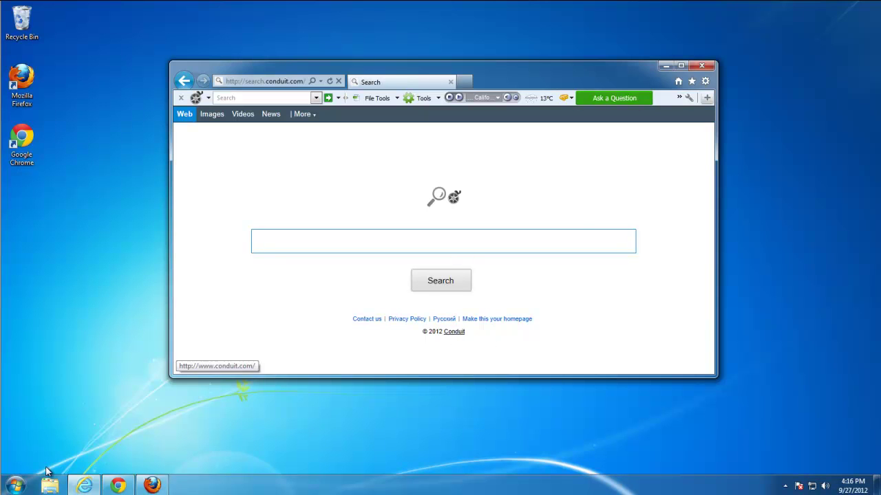
Check the page and toolbar showing in the open Internet Explorer, Chrome and Firefox windows.
click(84, 486)
click(122, 486)
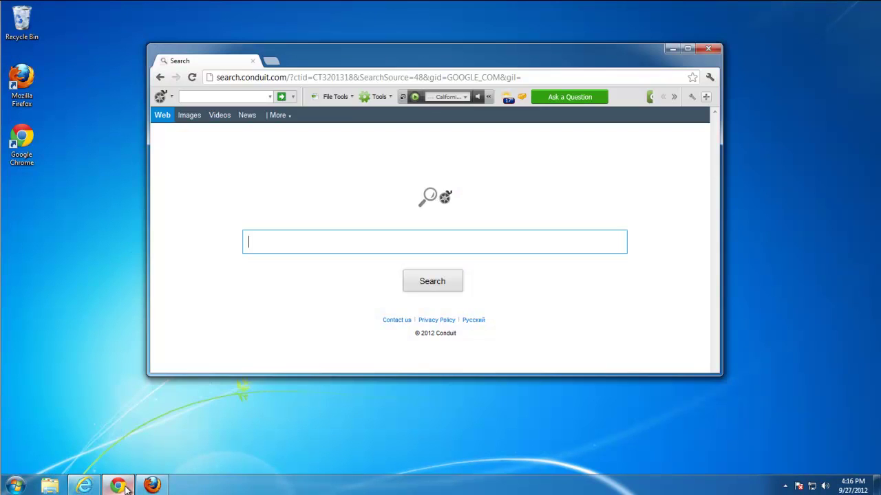
click(123, 486)
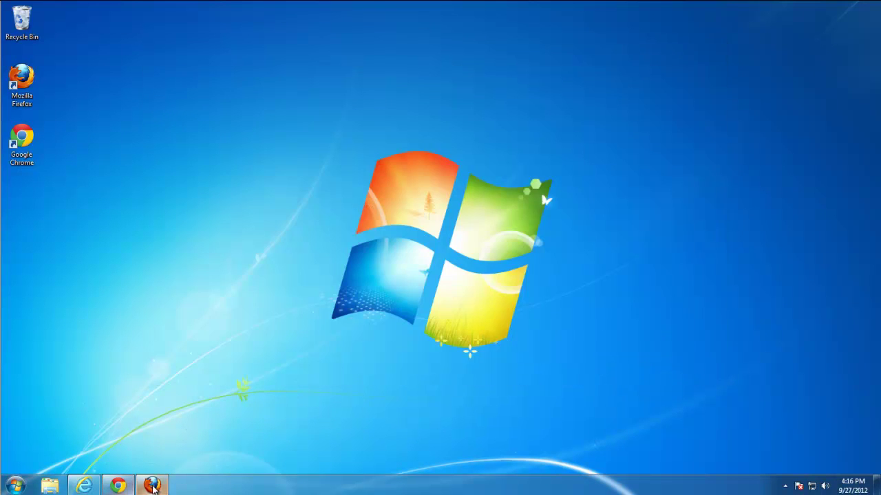
click(152, 486)
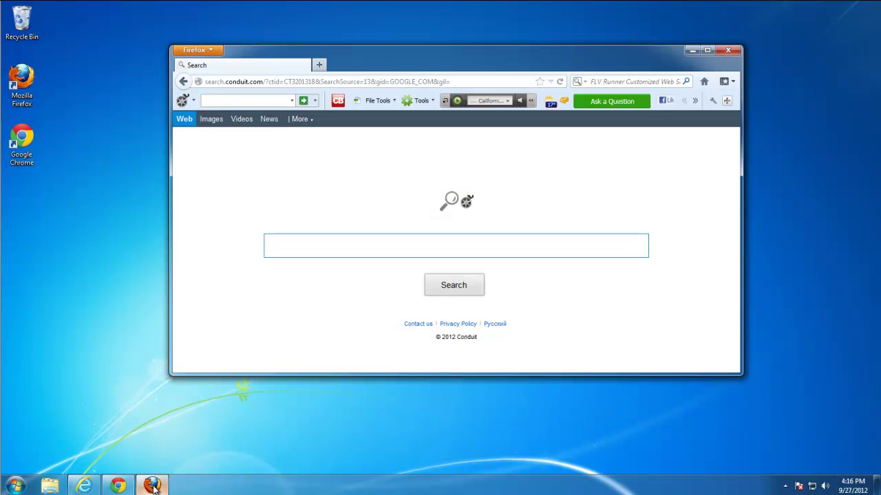
click(152, 487)
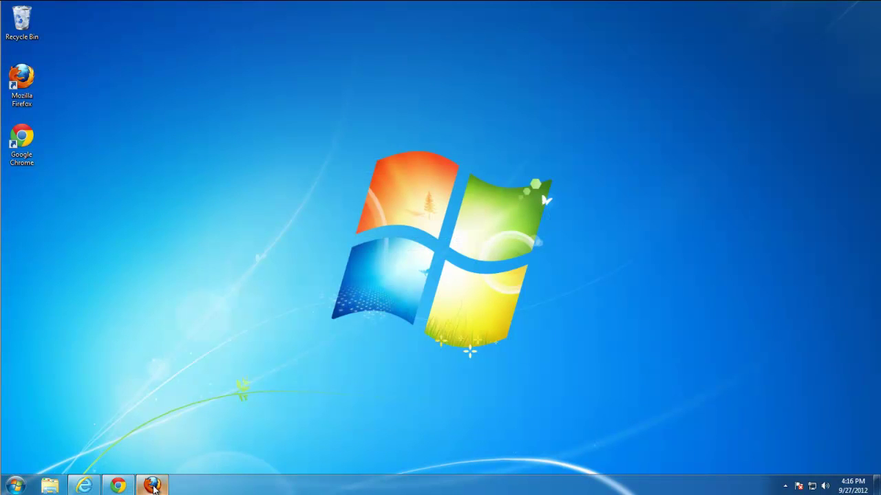
Uninstall the FLV Runner Toolbar through Programs and Features in the Control Panel.
click(12, 485)
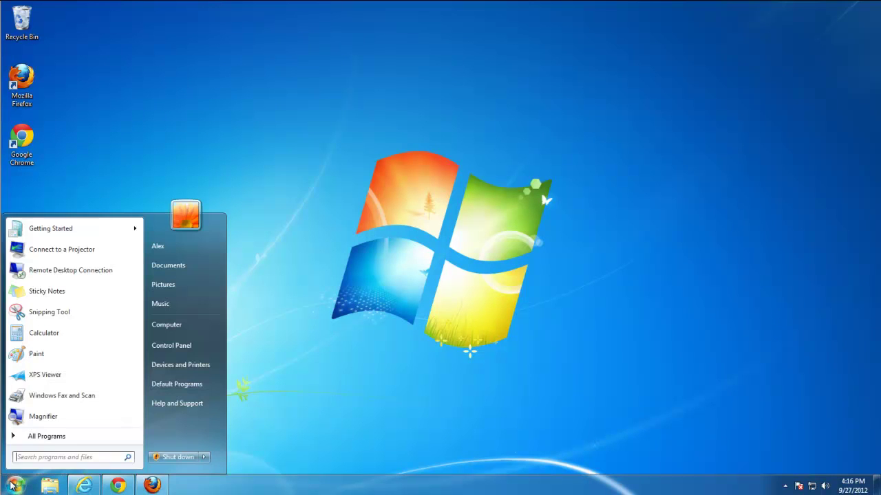
click(183, 347)
drag(349, 48, 428, 71)
click(303, 270)
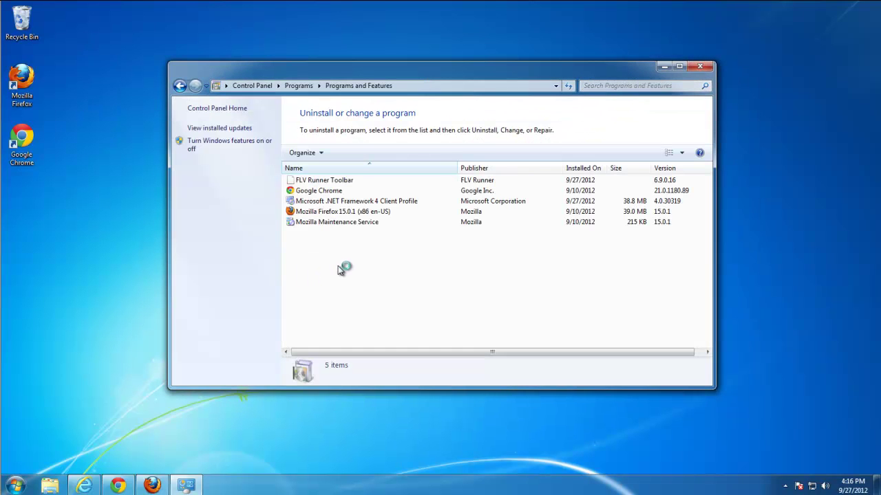
click(313, 181)
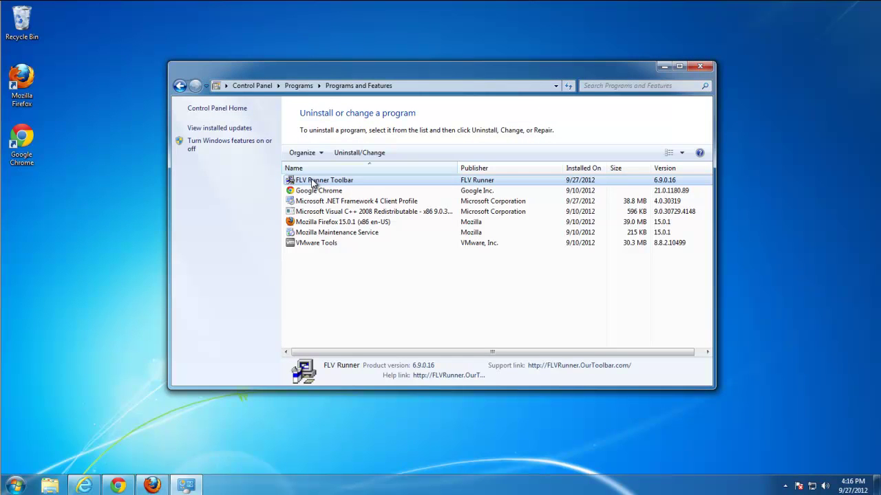
click(371, 152)
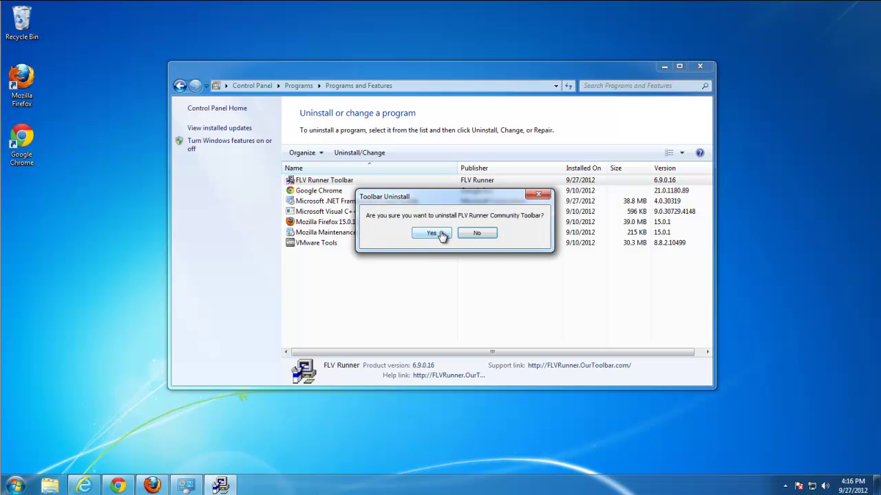
click(434, 233)
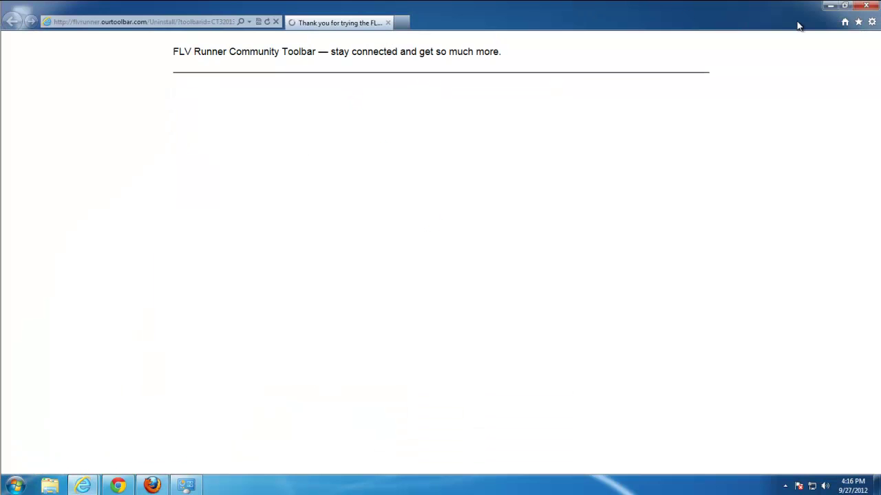
Set the Internet Explorer home page to a blank page and apply the change.
click(844, 6)
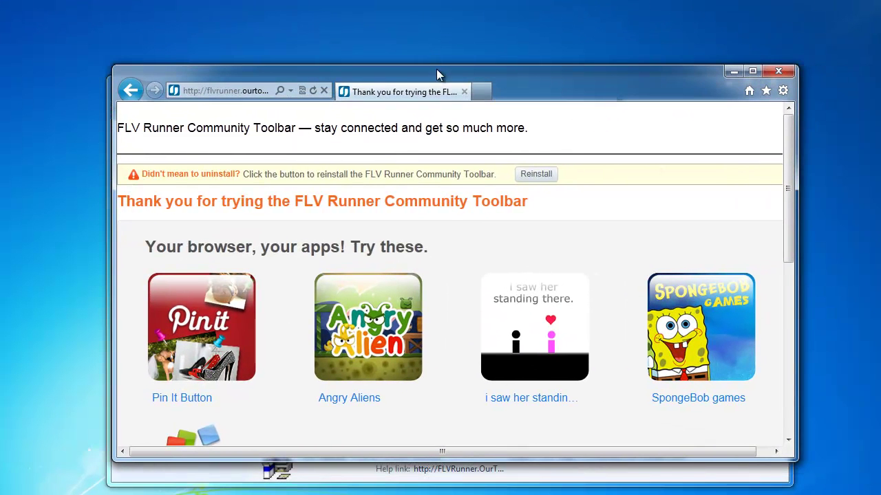
drag(439, 70, 419, 73)
click(761, 91)
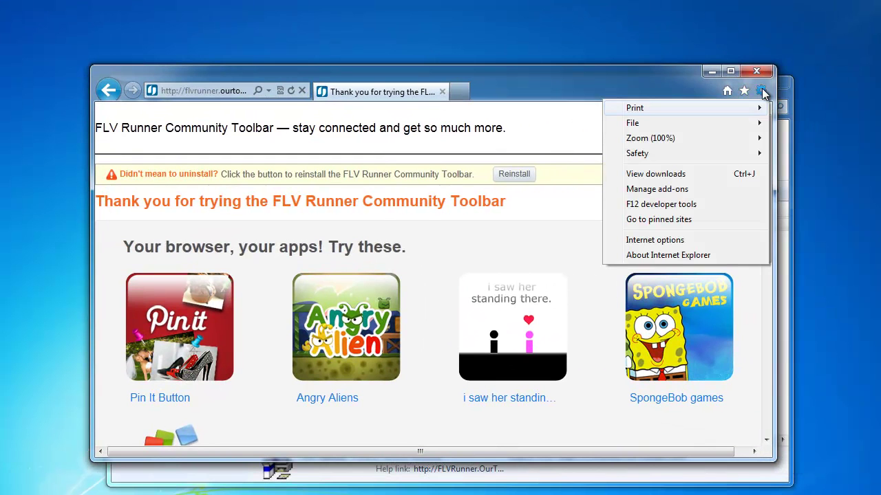
click(660, 241)
click(328, 199)
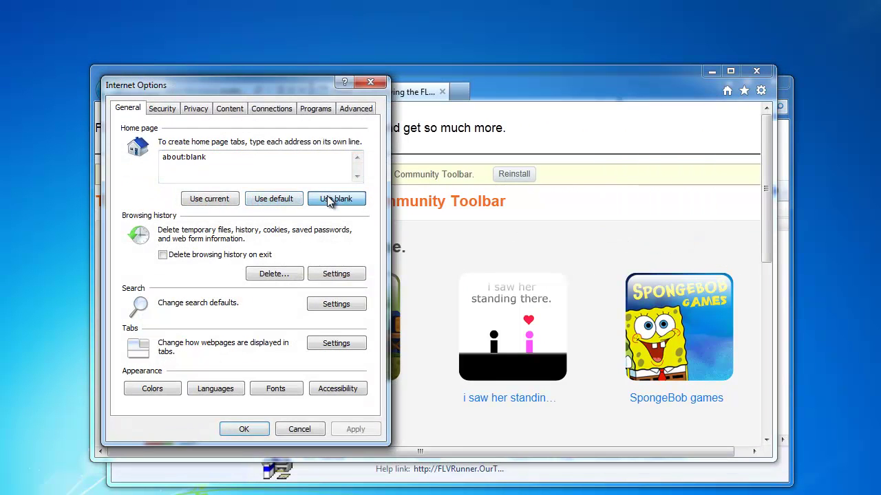
click(356, 429)
Make Bing the default search provider in Internet Explorer and remove FLV Runner Customized Web Search.
click(335, 307)
drag(197, 87, 241, 87)
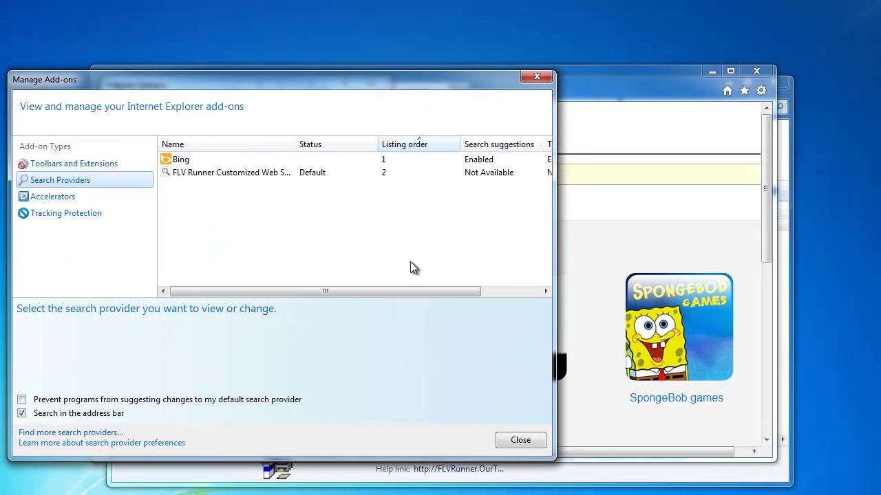
drag(554, 431, 714, 427)
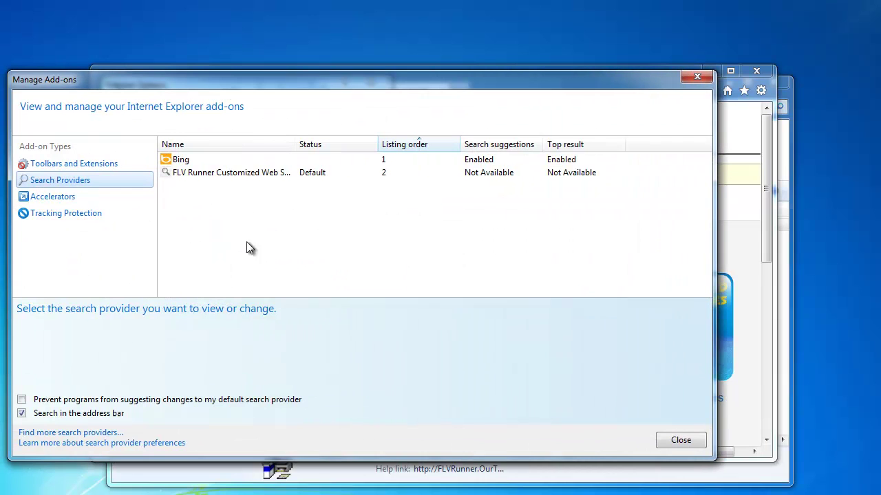
click(204, 175)
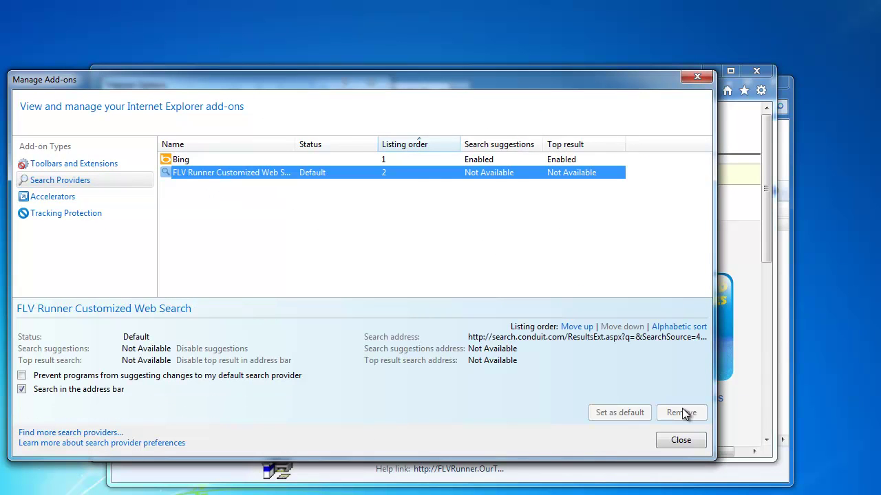
click(180, 160)
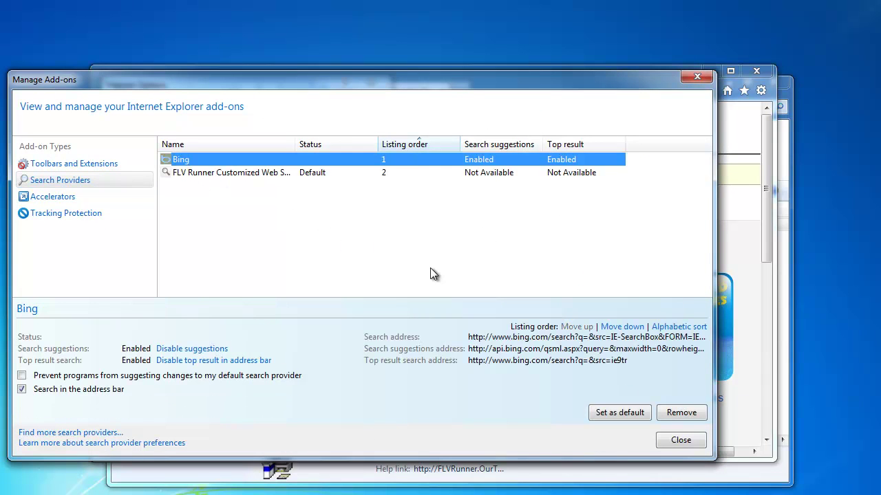
click(604, 413)
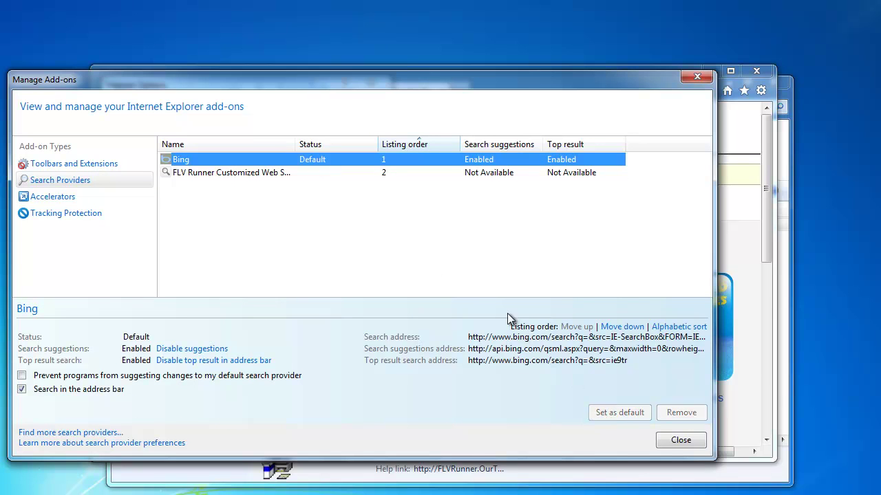
click(178, 174)
click(681, 413)
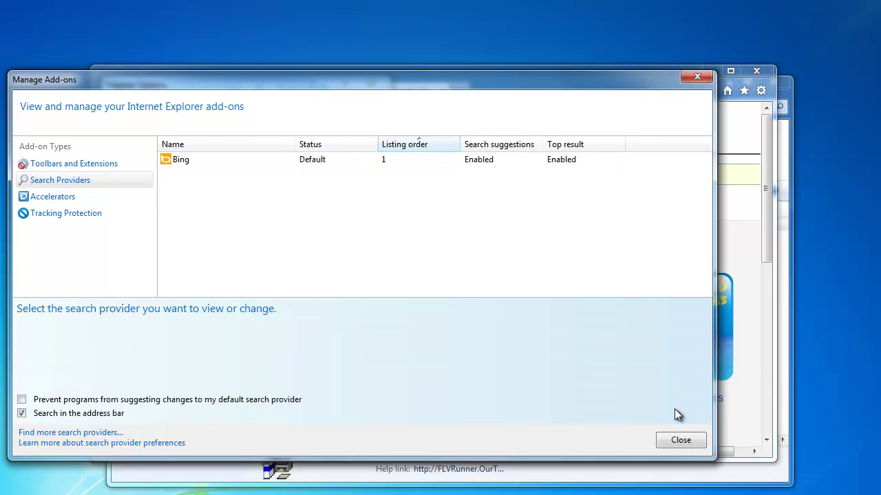
Review the toolbar, accelerator and tracking protection add-ons, and close the add-on manager and Internet Options.
click(69, 169)
click(48, 197)
click(55, 214)
click(697, 76)
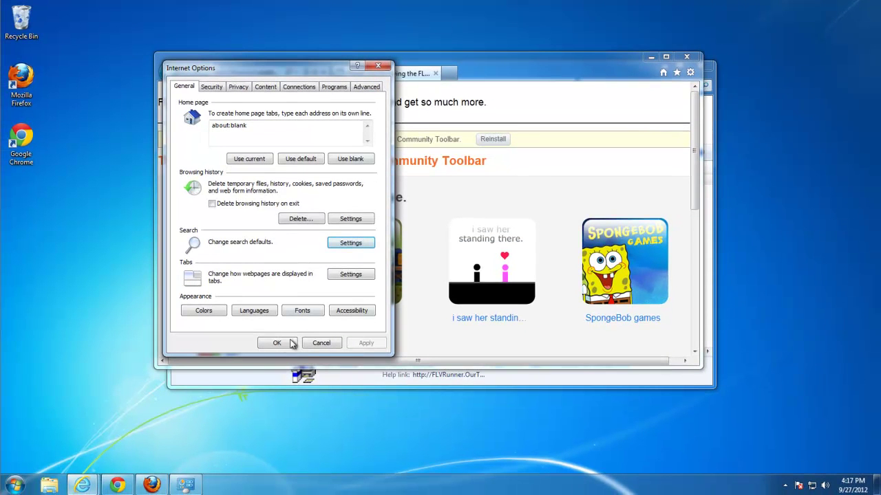
click(284, 346)
Close the toolbar uninstall page, the remaining Internet Explorer search window and Programs and Features.
click(687, 56)
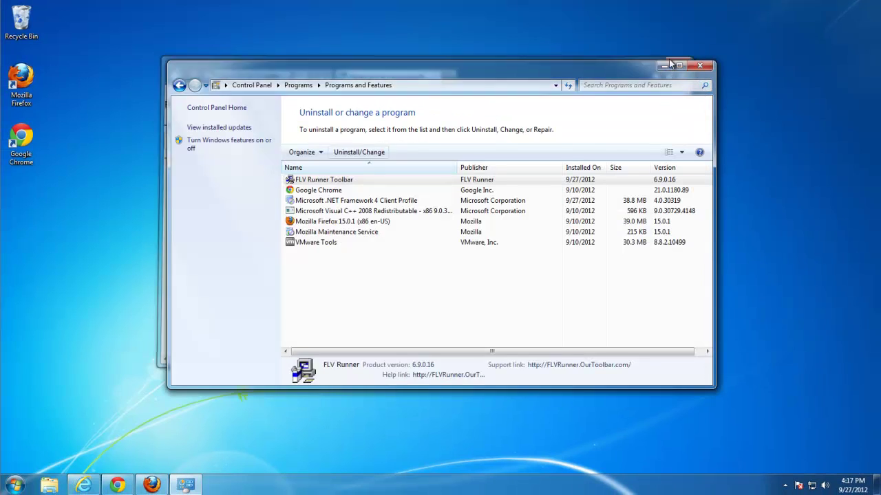
click(84, 486)
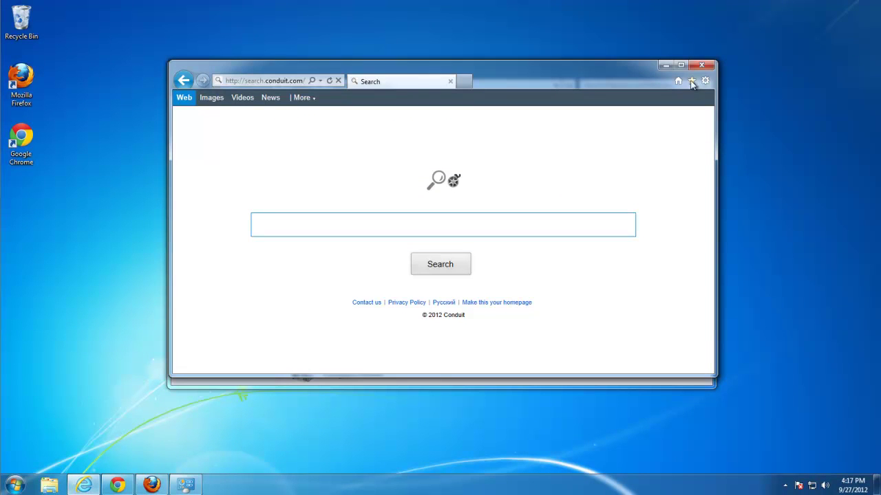
click(692, 67)
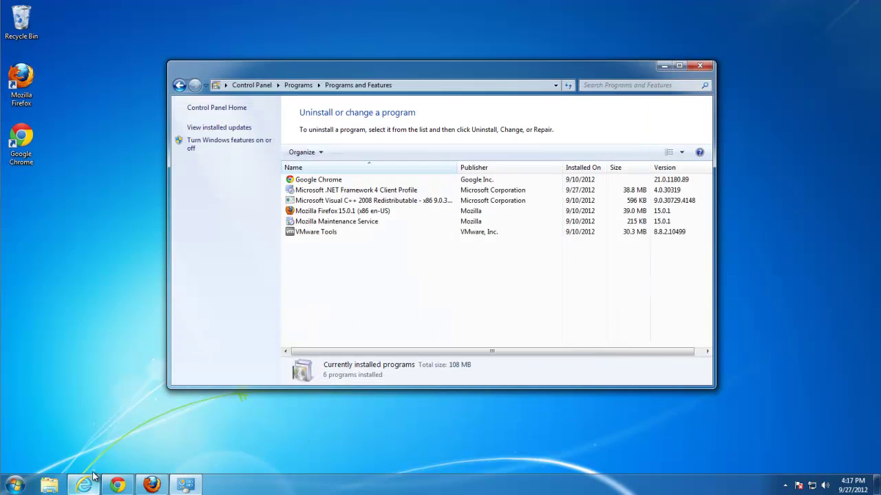
click(700, 65)
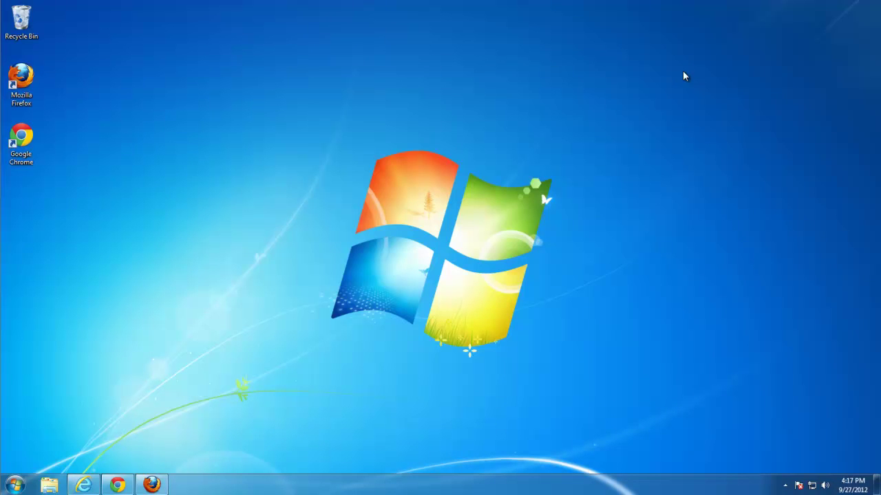
Relaunch Internet Explorer to check its start page and a new tab, and close it.
click(83, 486)
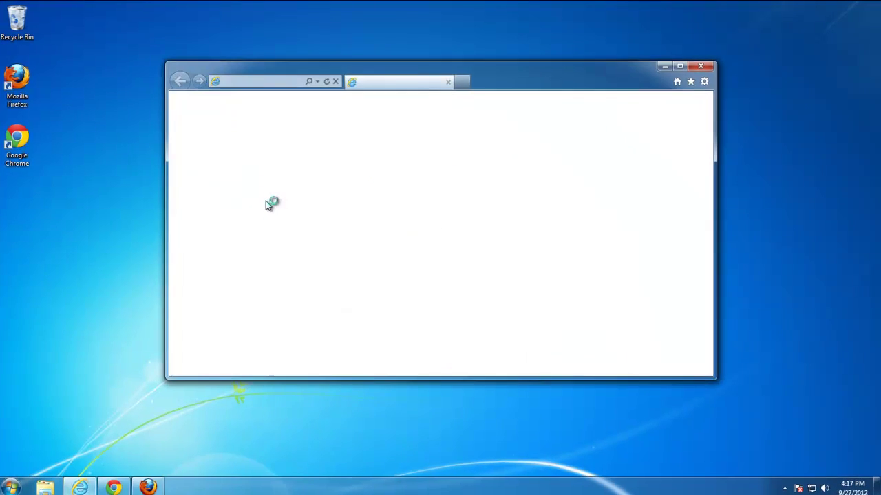
click(387, 96)
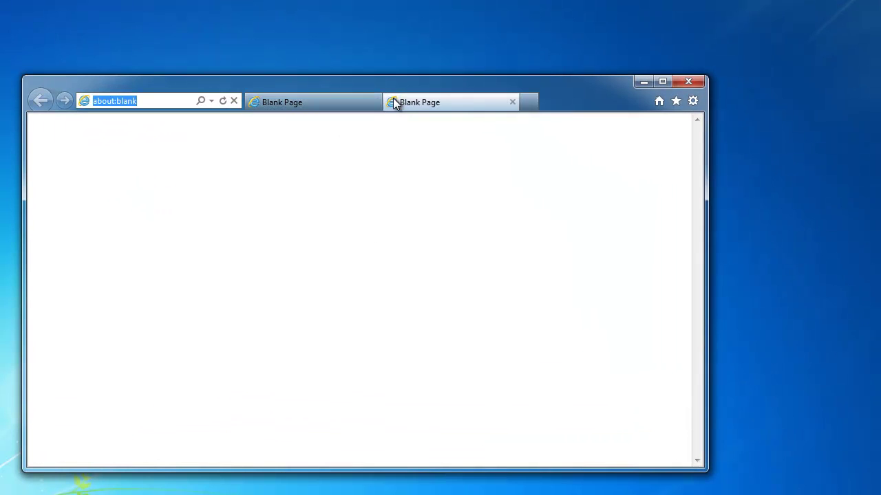
click(512, 102)
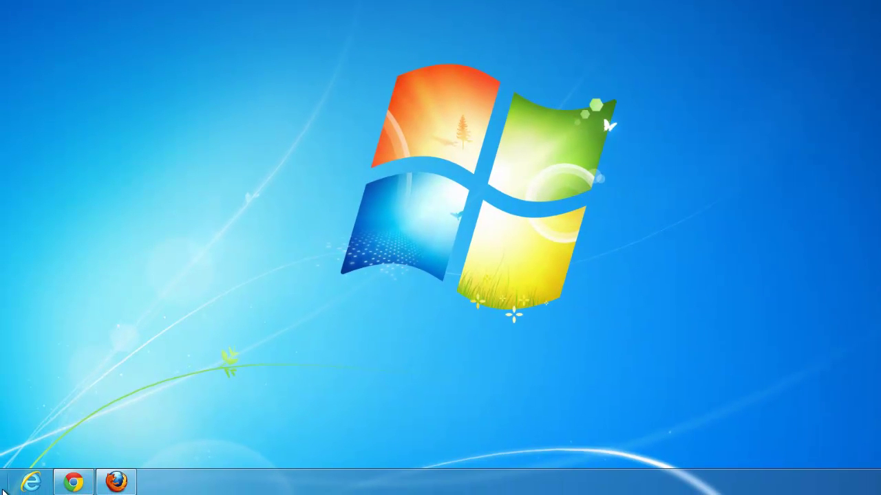
Close the running Chrome and Firefox windows.
right_click(79, 487)
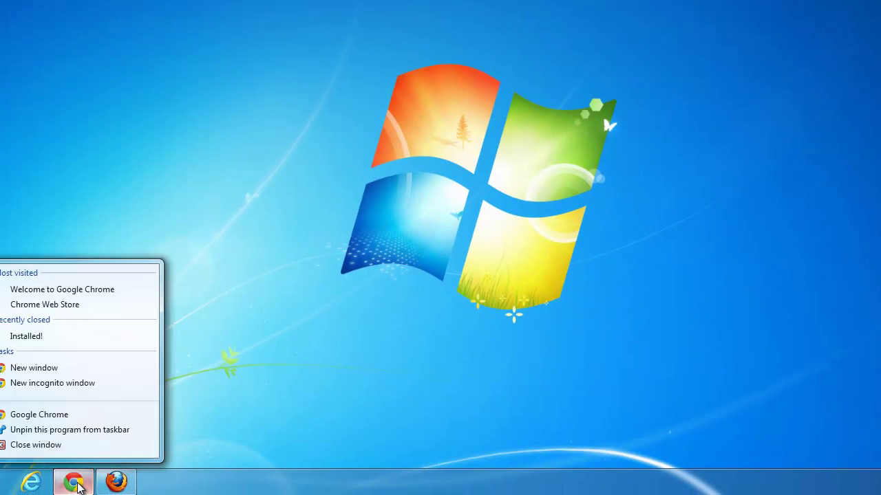
click(32, 448)
right_click(107, 485)
click(81, 445)
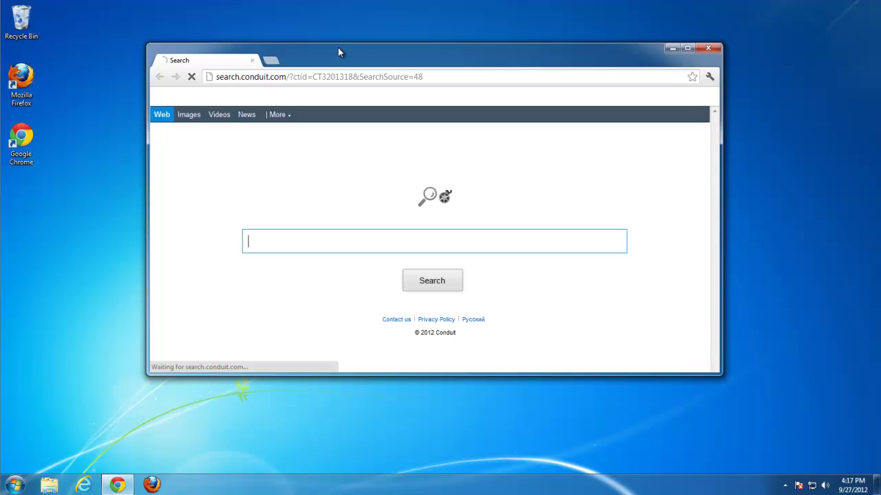
Switch to a new Chrome window and remove the FLV Runner extension from its extensions list.
drag(338, 48, 321, 50)
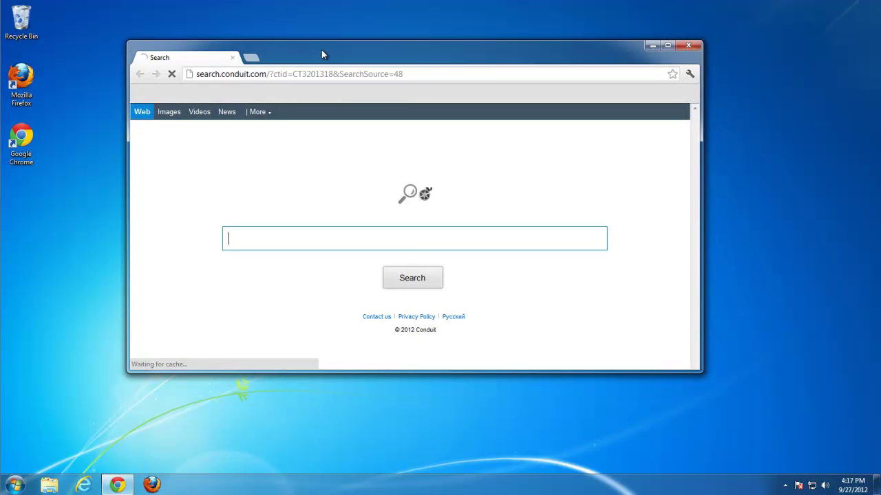
click(690, 76)
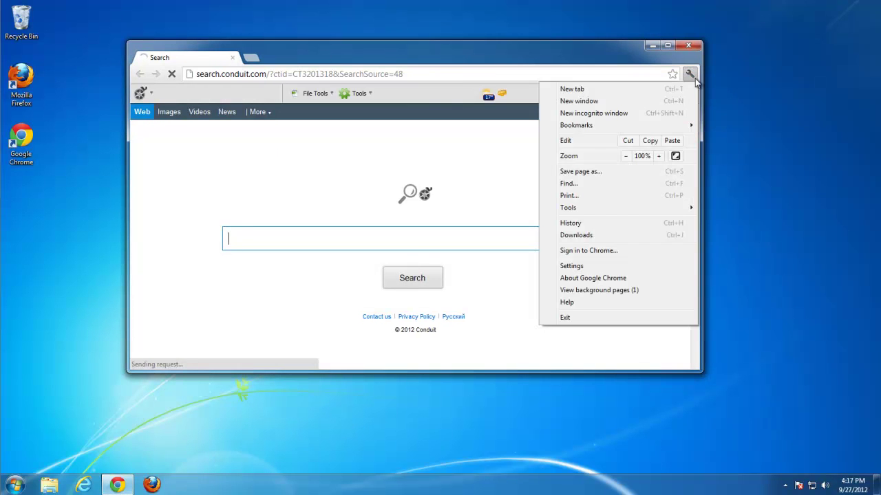
click(572, 266)
click(158, 139)
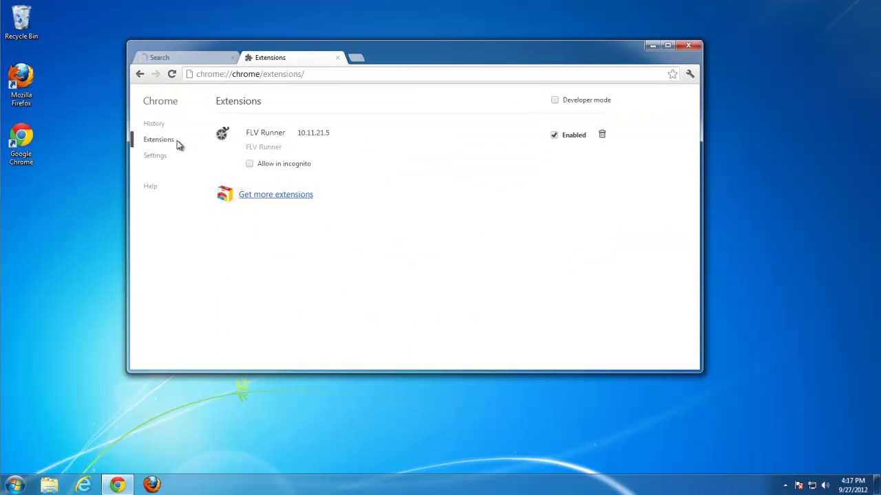
click(602, 135)
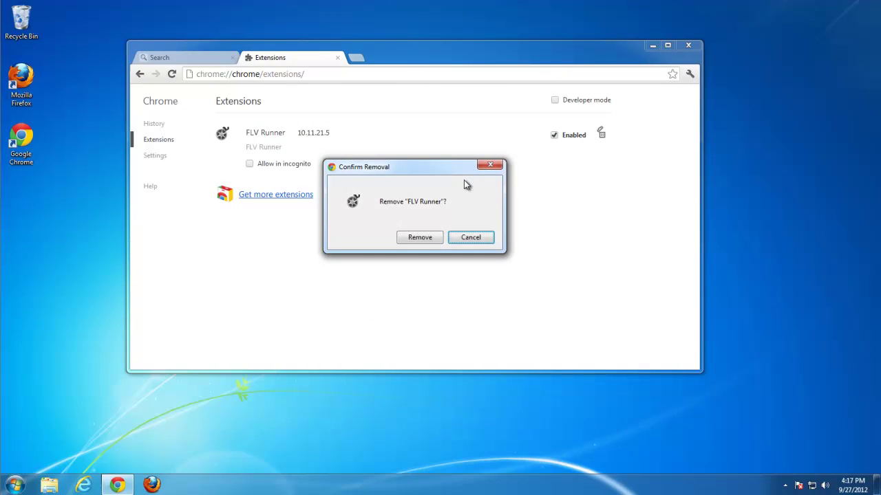
click(420, 237)
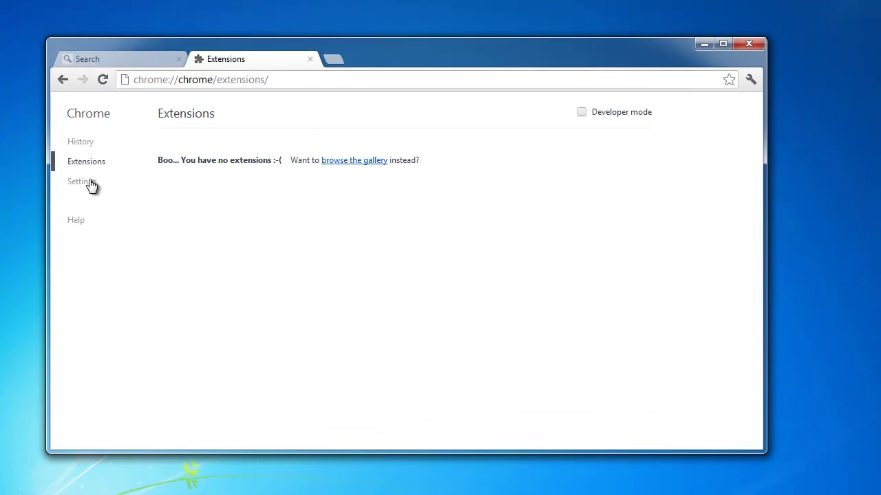
Open the Chrome settings and remove the search.conduit.com page from the startup pages.
click(158, 156)
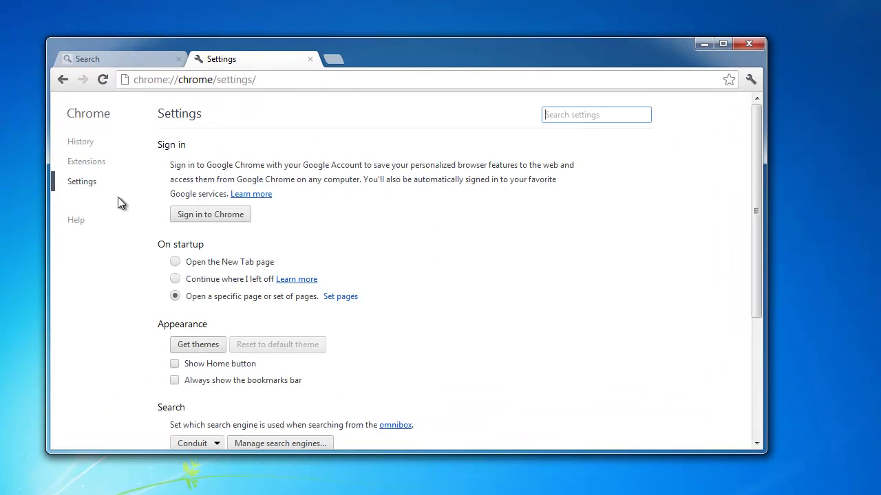
click(345, 297)
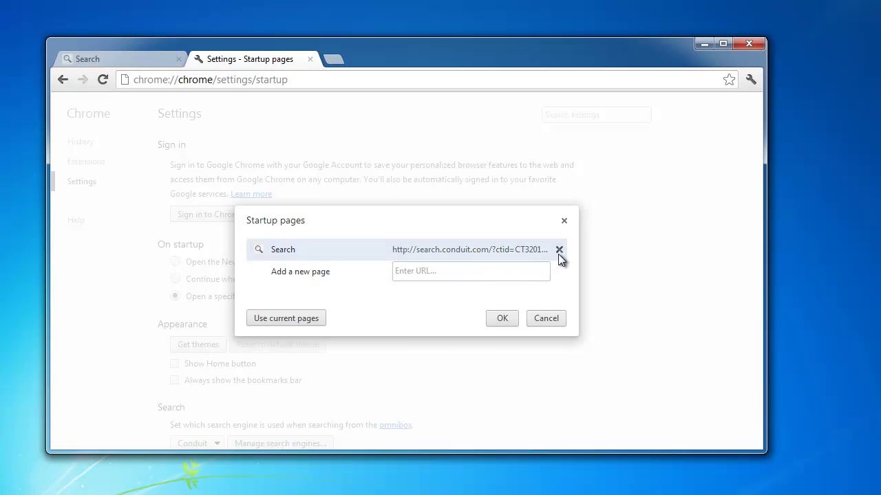
click(558, 250)
click(501, 318)
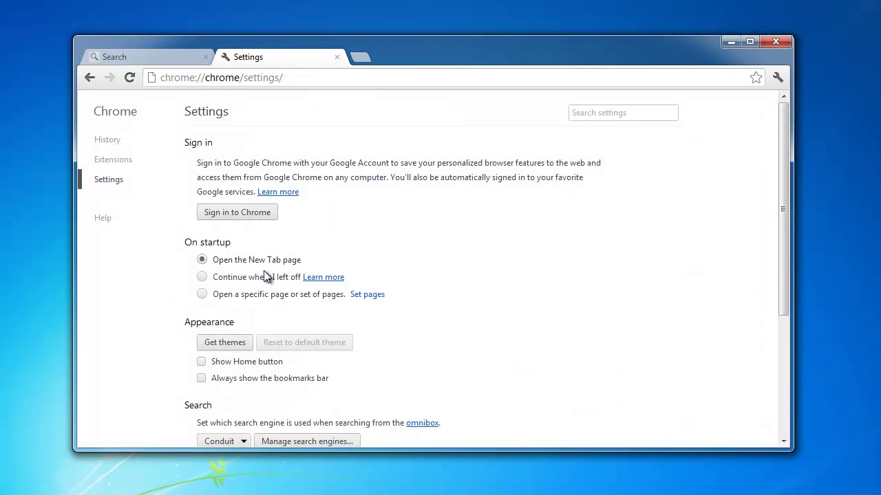
scroll(260, 279, down, 3)
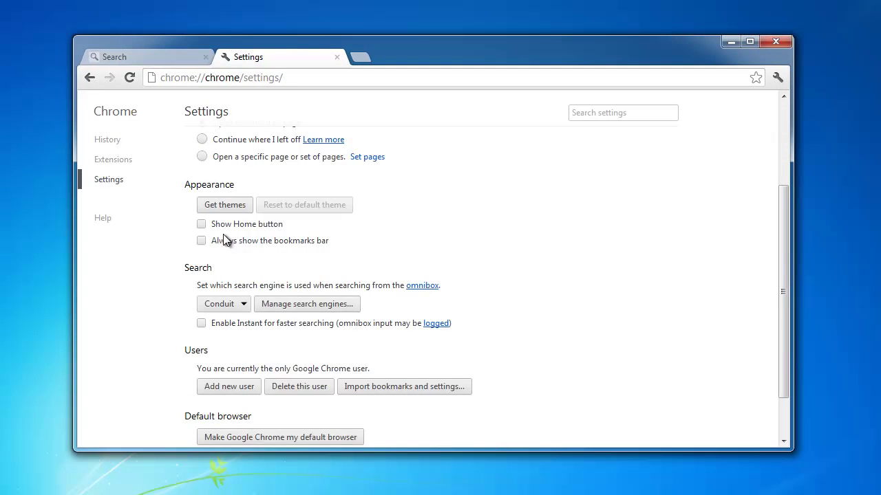
click(202, 224)
click(446, 241)
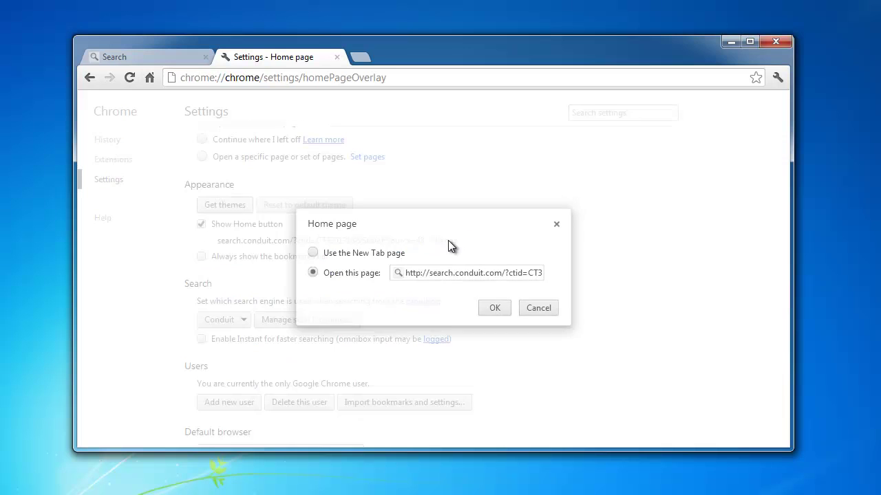
double_click(429, 274)
drag(429, 274, 691, 279)
key(BackSpace)
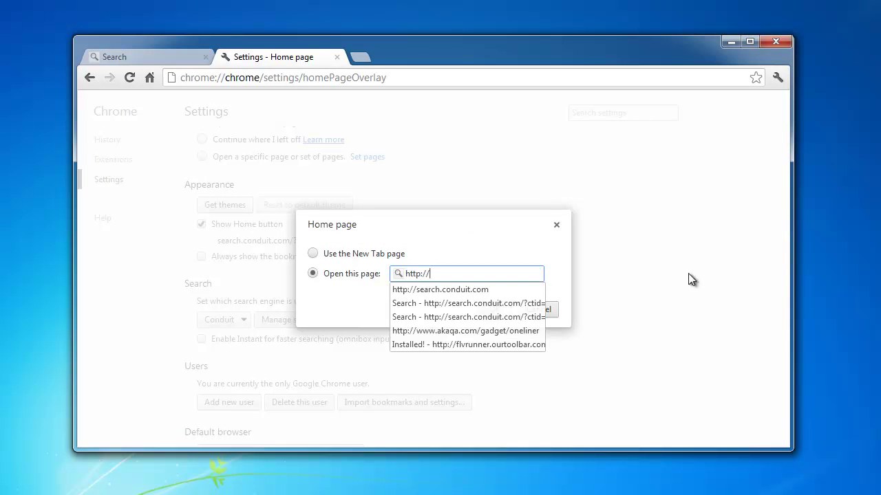
text(www)
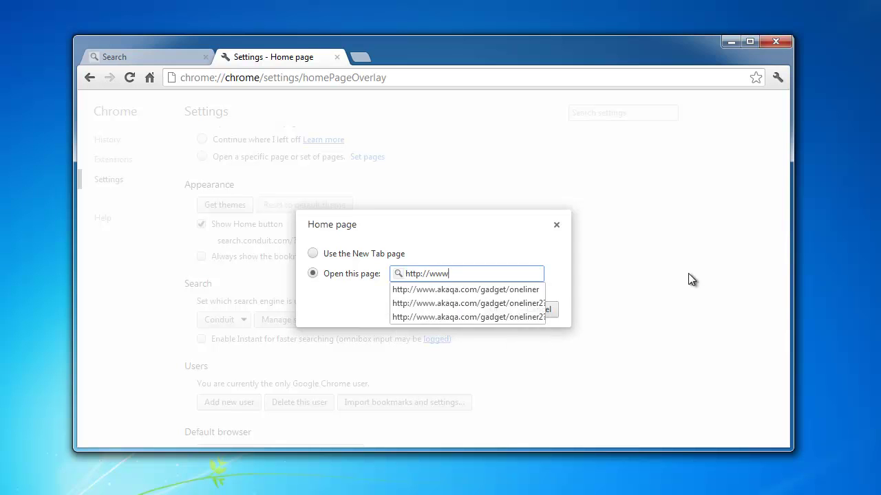
text(.google.com)
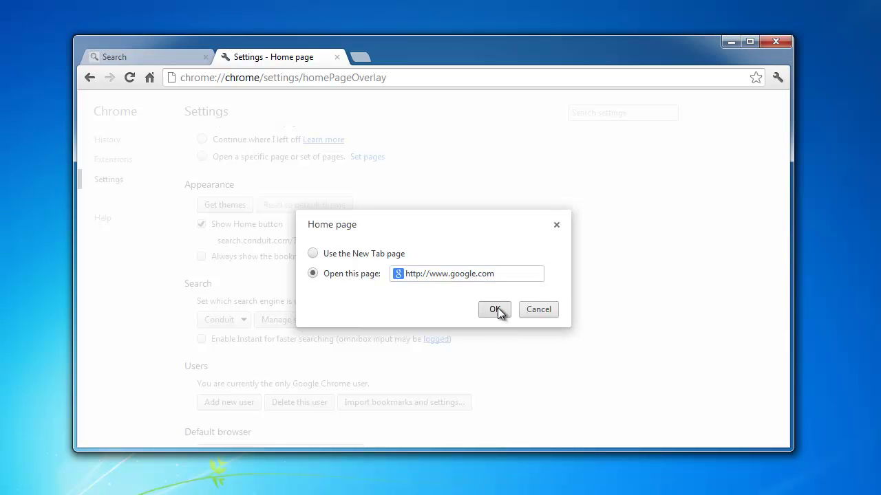
click(498, 309)
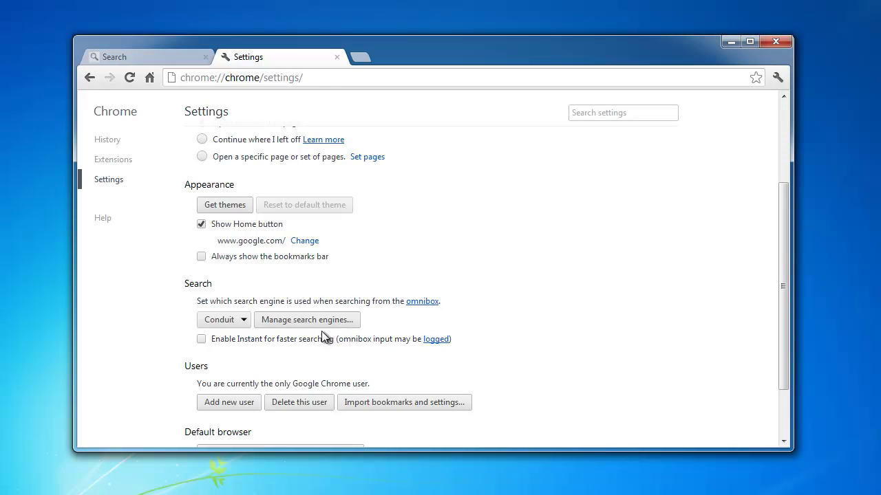
Make Google the default search engine and delete Conduit from the search engines list.
click(256, 321)
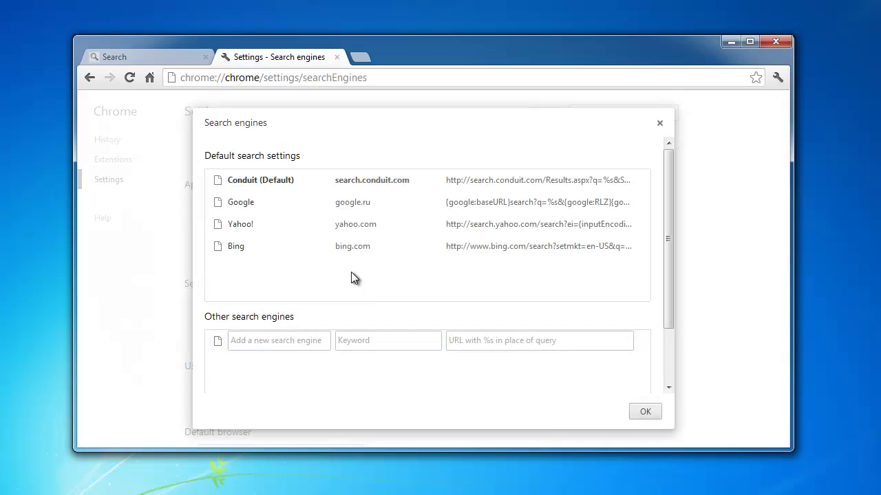
click(578, 203)
click(643, 179)
click(645, 412)
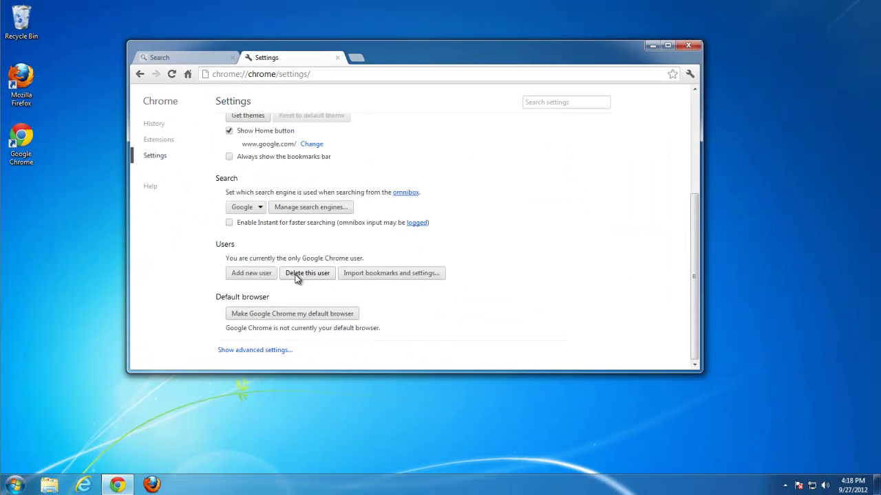
Restart Chrome to check its start page and new tabs, and close it.
scroll(299, 281, up, 5)
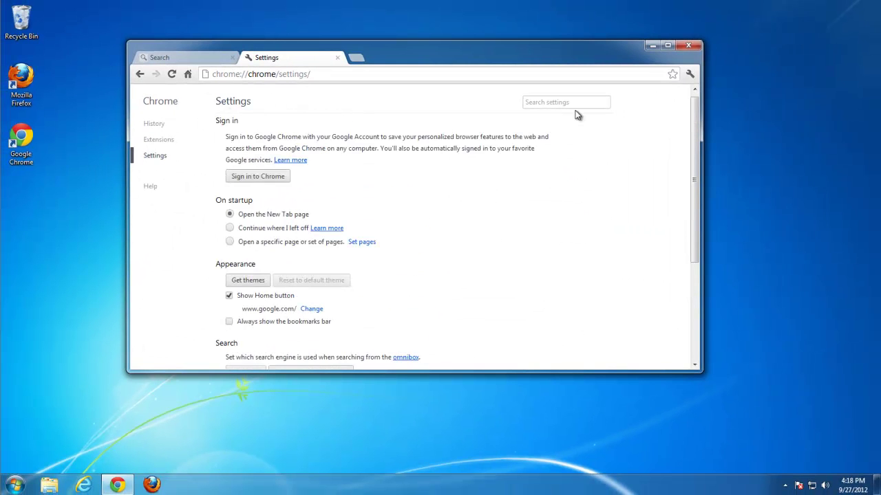
click(690, 47)
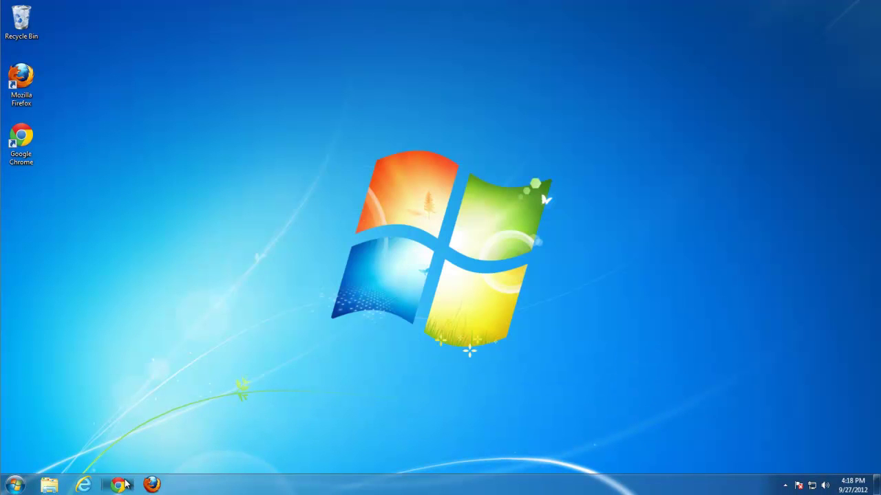
click(122, 485)
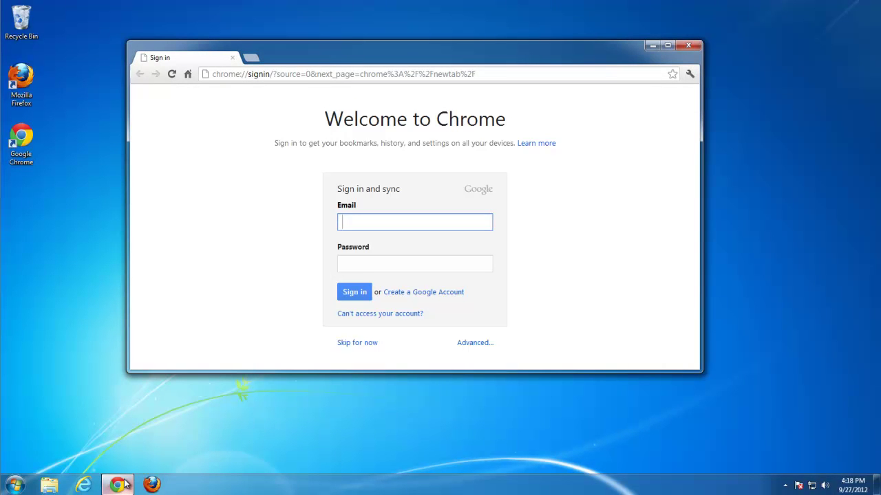
click(254, 59)
click(233, 57)
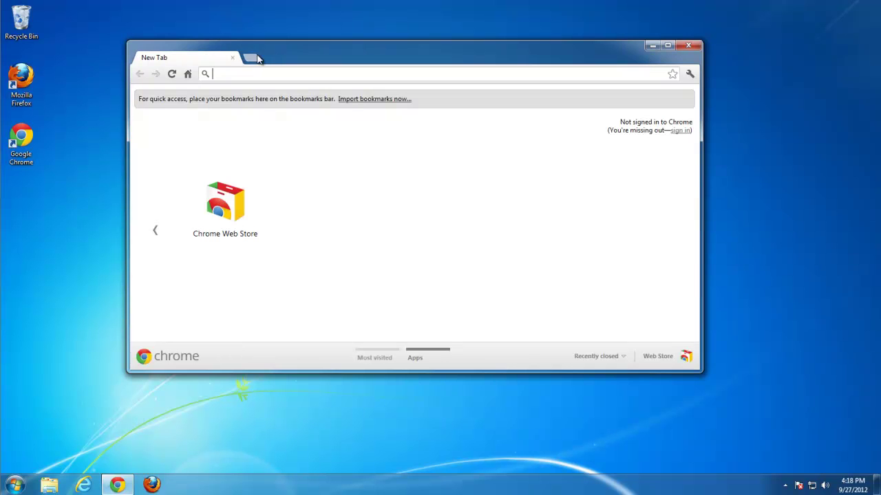
click(252, 59)
click(334, 59)
click(677, 49)
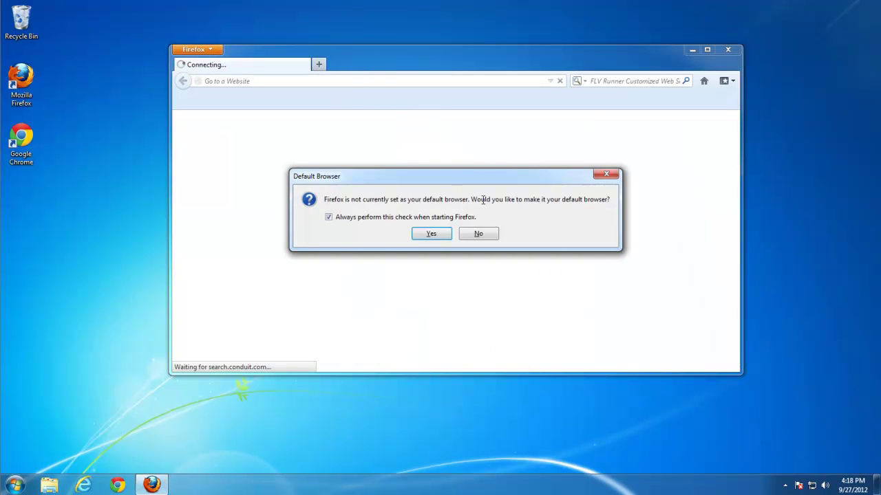
Switch to Firefox, decline making it the default browser, and remove the FLV Runner extension.
click(480, 234)
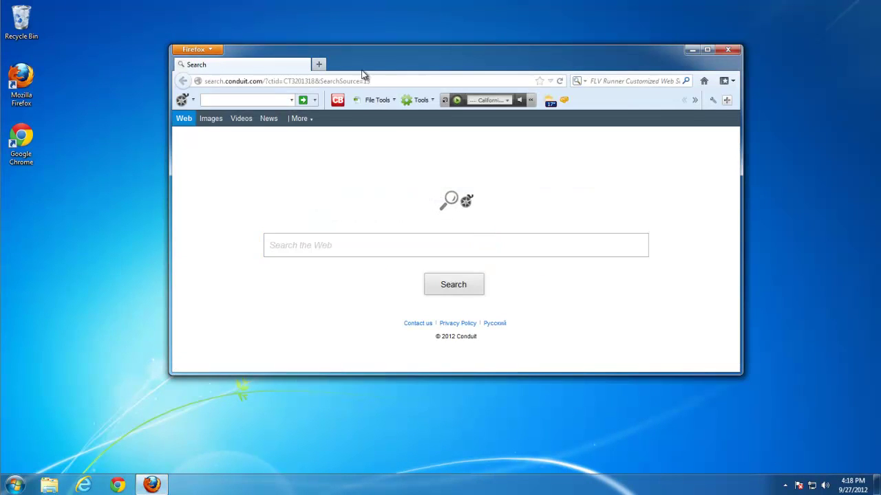
click(201, 50)
click(322, 107)
click(244, 168)
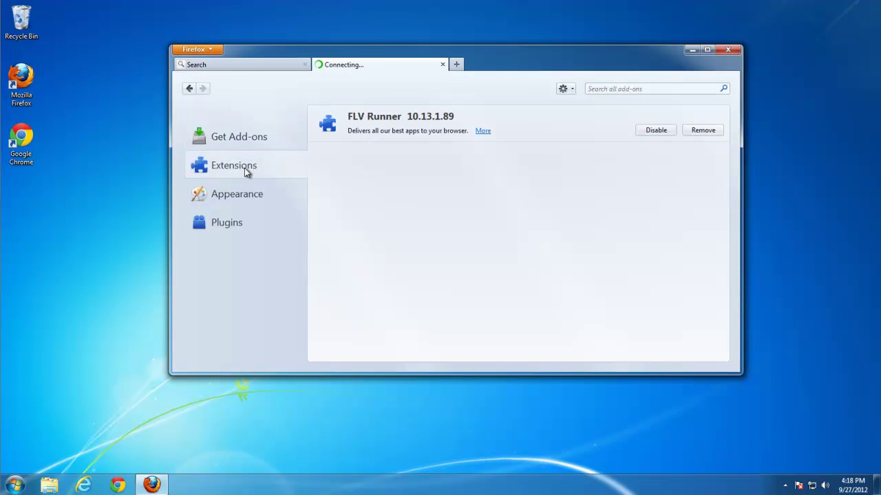
click(704, 131)
Restore the Firefox home page to its default in the options.
click(194, 50)
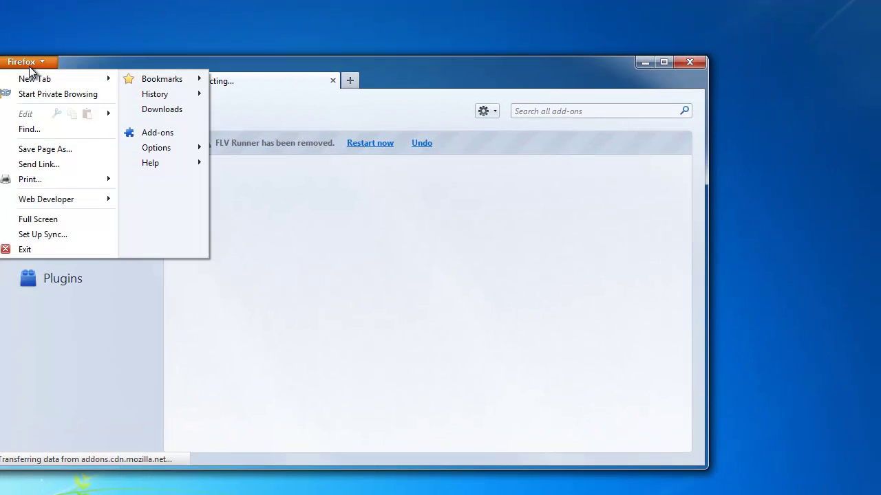
mouse_move(204, 152)
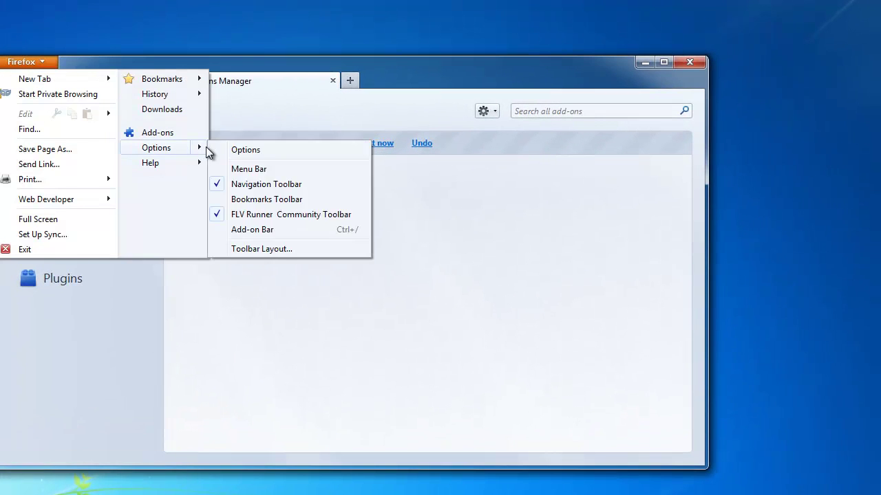
click(234, 150)
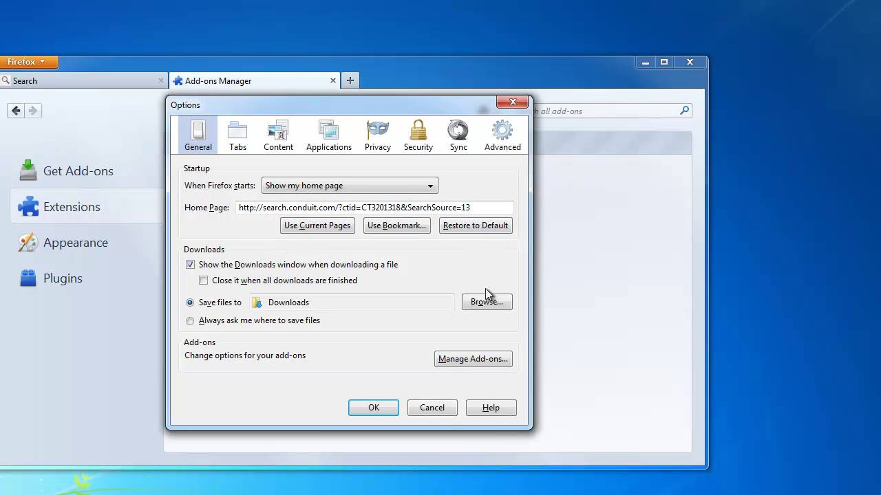
click(464, 230)
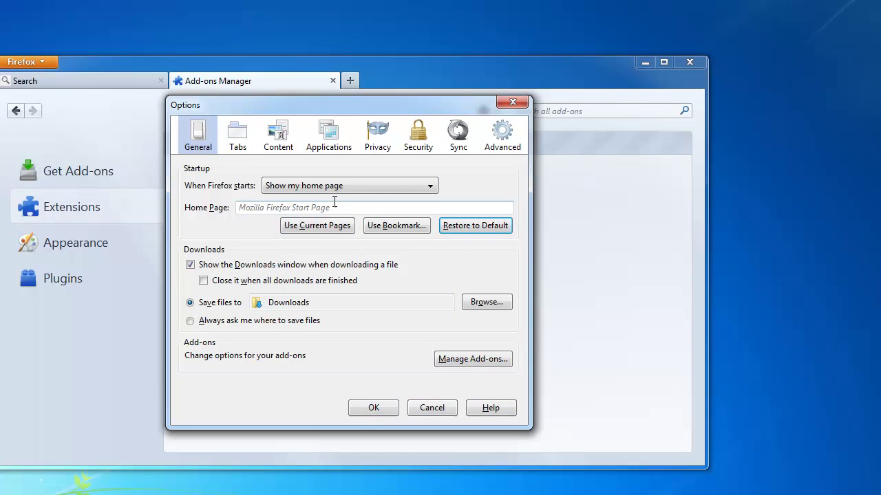
click(373, 409)
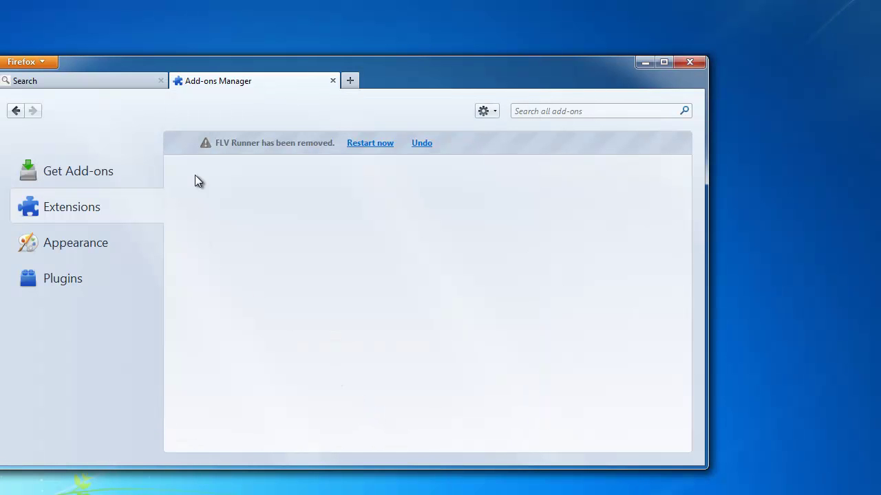
Close the add-ons and Conduit search tabs and restart Firefox, declining to make it the default browser.
click(333, 81)
click(175, 81)
click(161, 80)
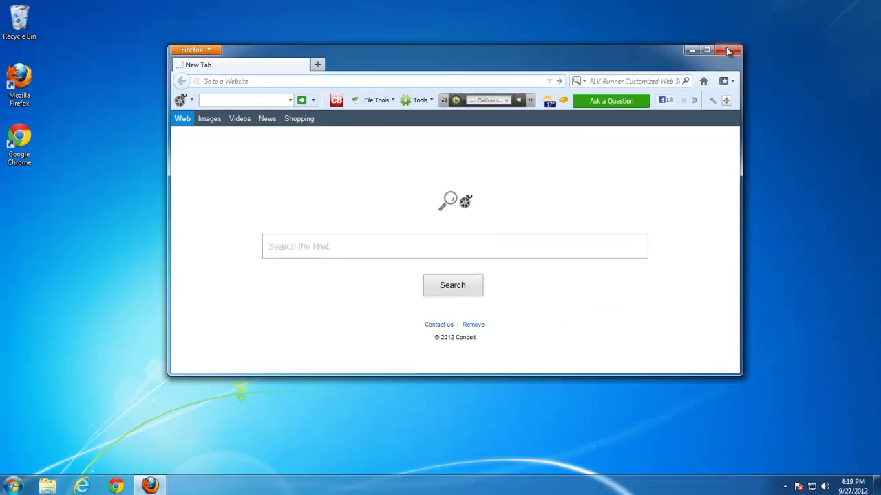
key(alt+F4)
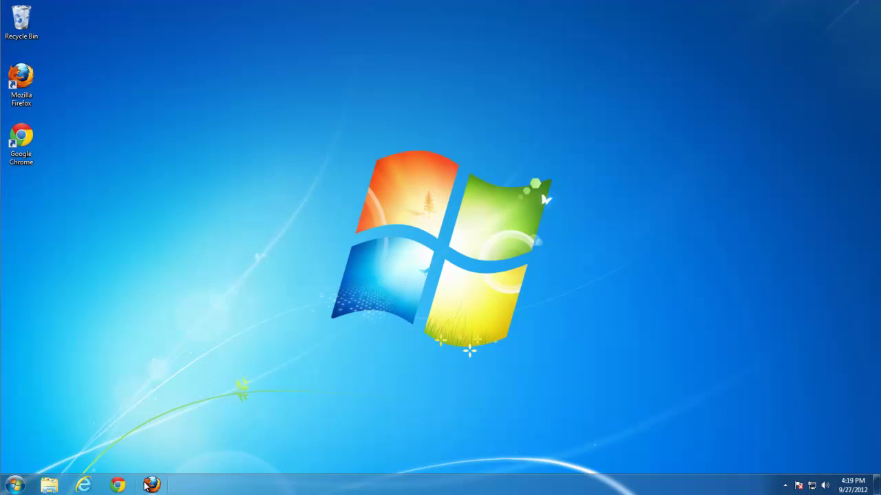
click(151, 485)
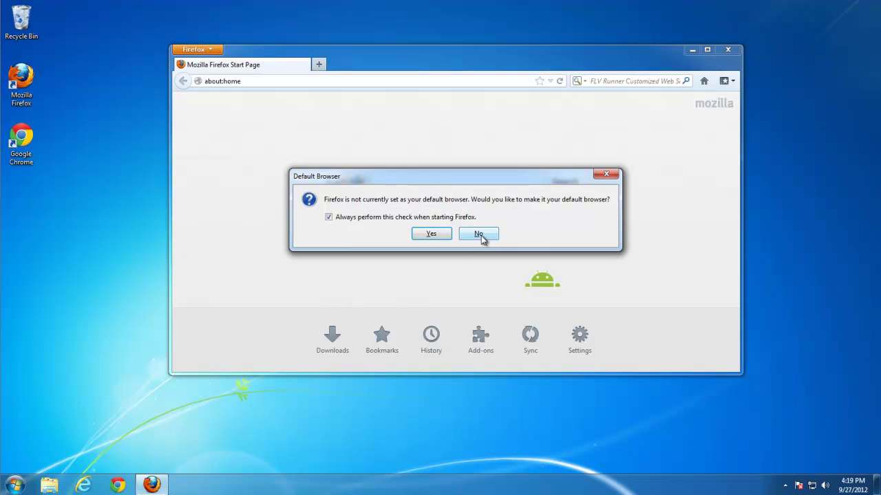
click(480, 234)
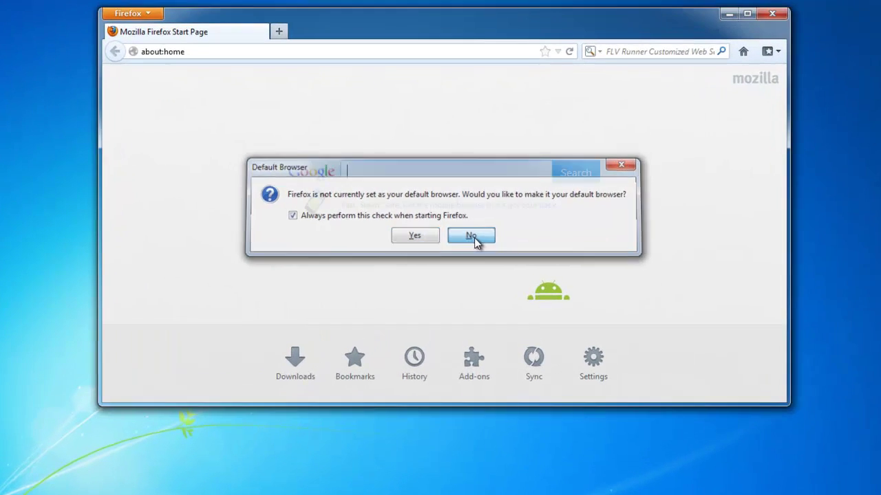
Remove FLV Runner Customized Web Search from the Firefox search engine list.
click(584, 82)
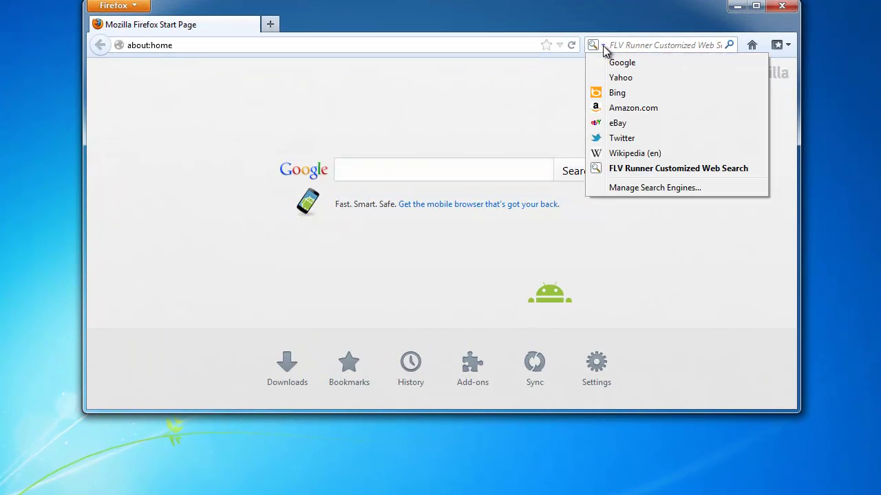
click(618, 187)
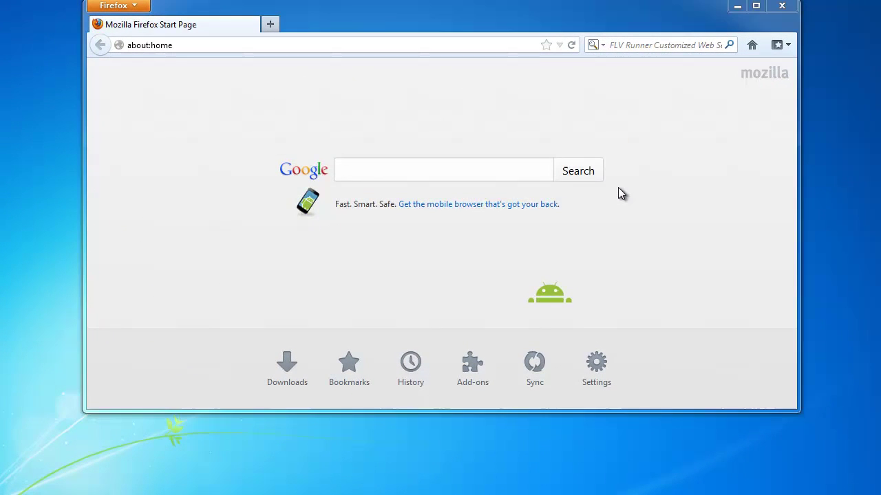
click(378, 238)
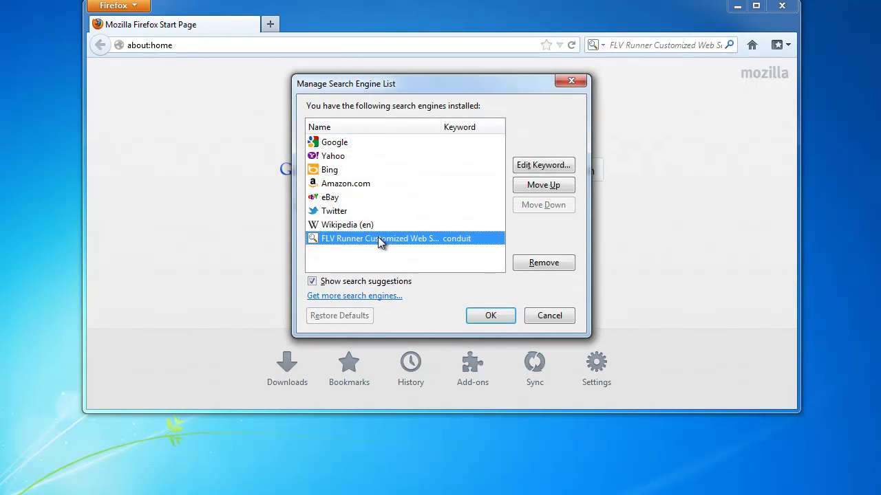
click(555, 262)
click(490, 315)
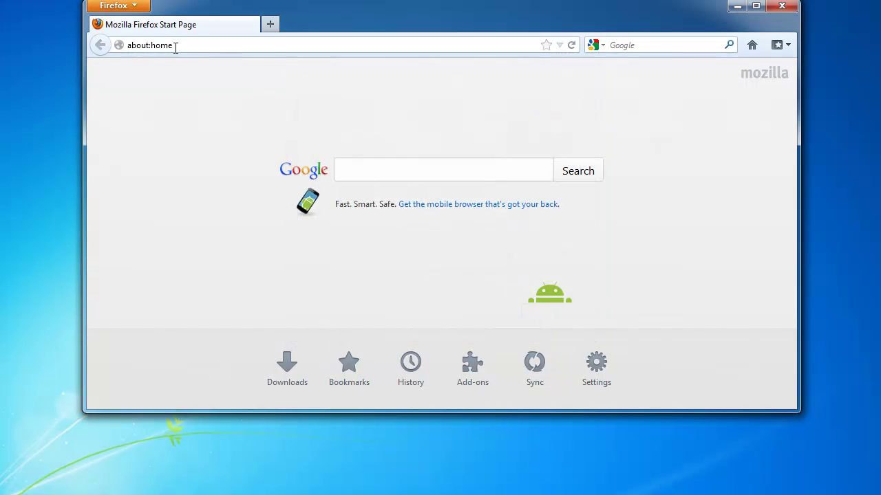
Open about:config, accept the warning and filter the preferences by "conduit".
click(152, 47)
drag(152, 44, 180, 46)
text(config)
key(Return)
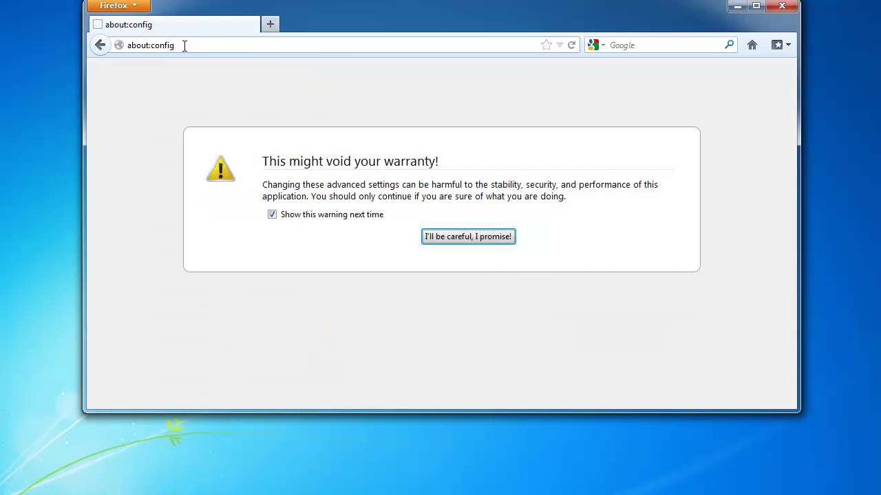
click(454, 238)
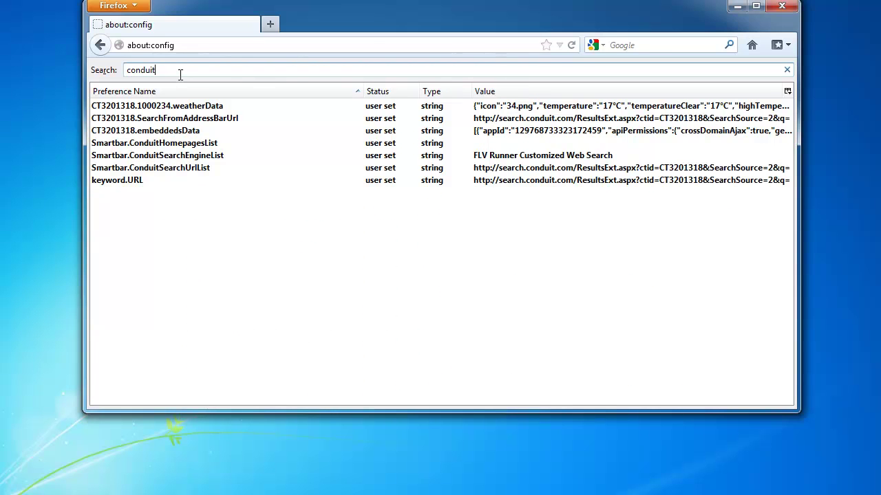
Reset keyword.URL and the preferences Smartbar.ConduitSearchUrlList, Smartbar.ConduitSearchEngineList and Smartbar.ConduitHomepagesList to their defaults.
right_click(112, 184)
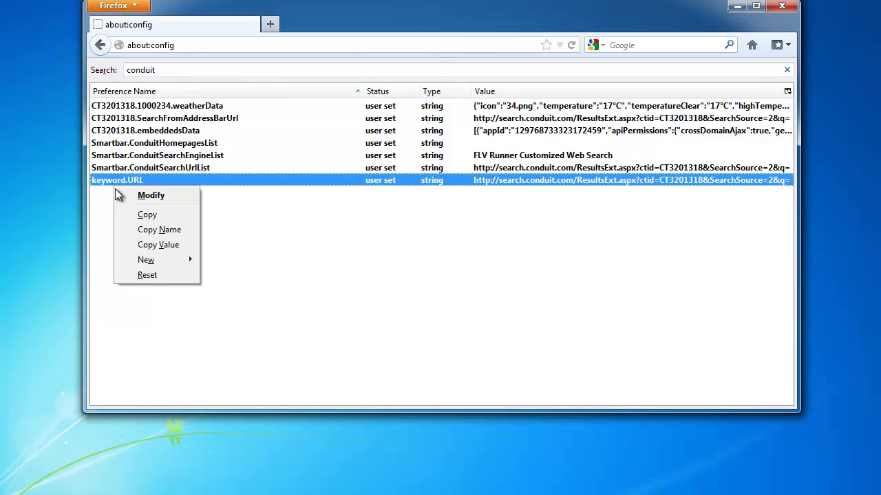
click(145, 274)
right_click(134, 168)
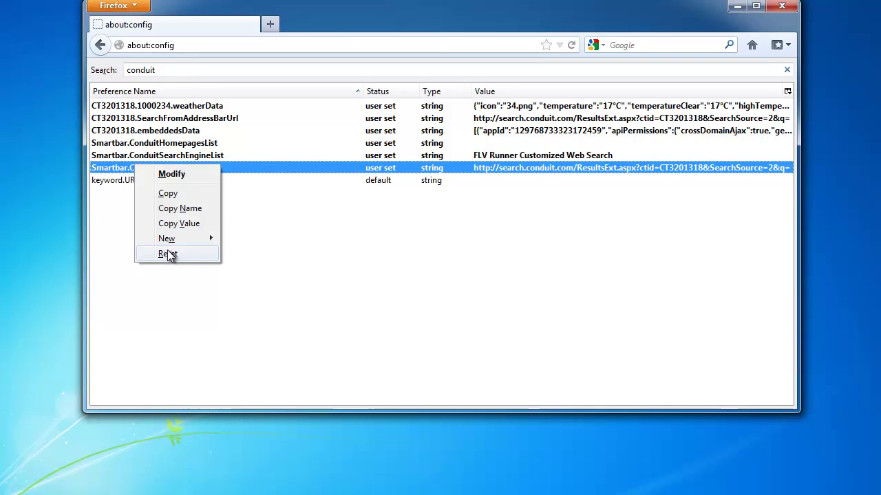
click(172, 256)
right_click(140, 159)
click(173, 246)
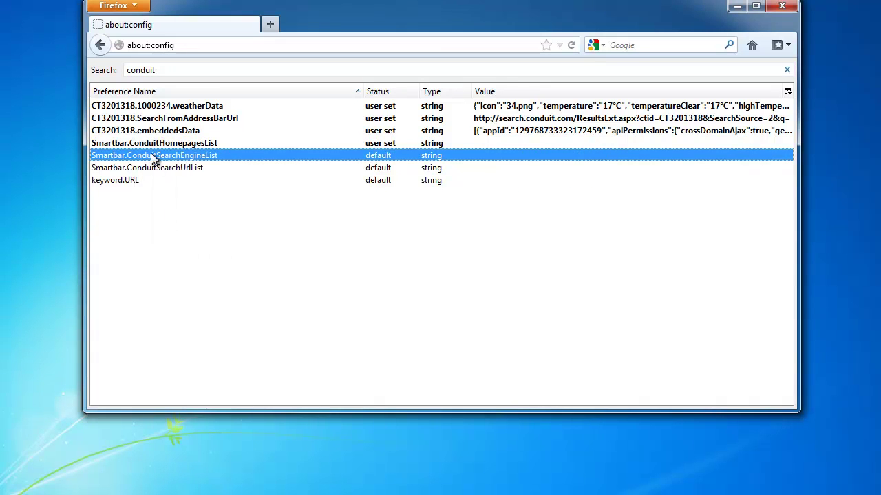
right_click(148, 142)
click(174, 234)
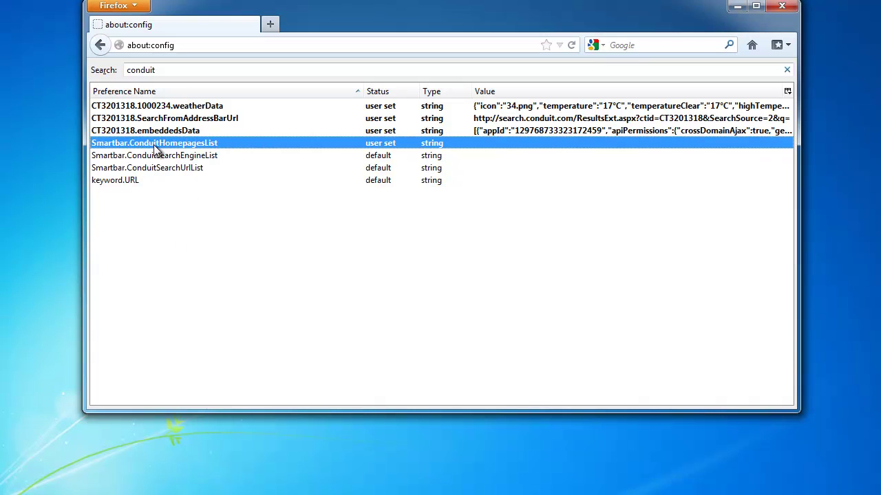
right_click(151, 142)
click(176, 233)
Reset the CT3201318 preferences embeddedsData, SearchFromAddressBarUrl and 1000234.weatherData to their defaults.
right_click(159, 132)
click(192, 218)
right_click(151, 118)
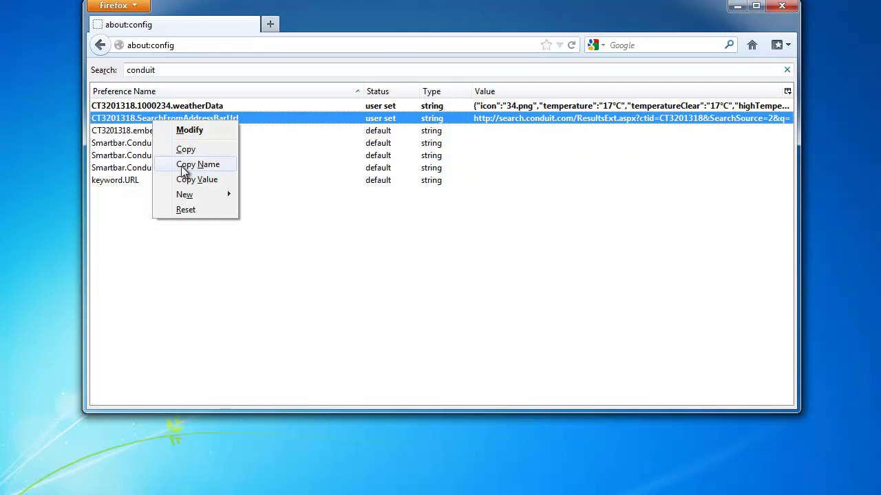
click(195, 208)
right_click(149, 106)
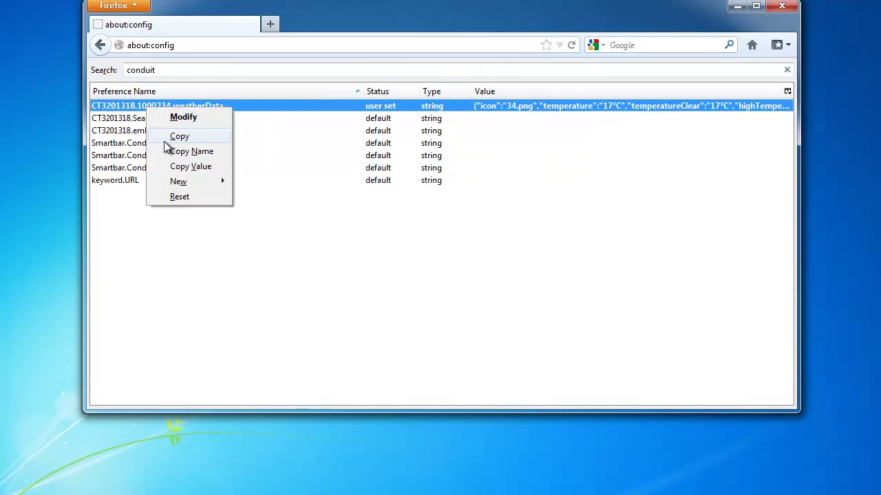
click(183, 197)
Filter the preferences by "flv" and reset browser.search.selectedEngine and CT3201318.smartbar.toolbarName.
click(171, 69)
double_click(151, 69)
text(flv)
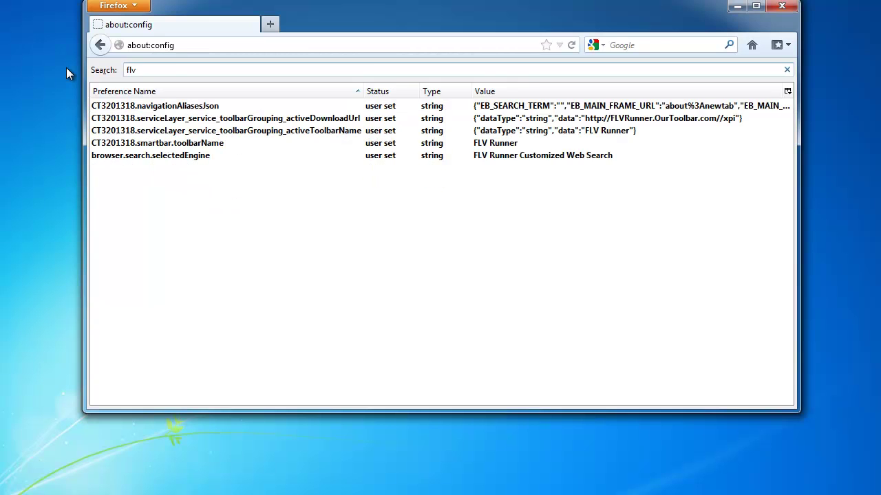
right_click(146, 156)
click(189, 245)
click(150, 143)
right_click(150, 144)
click(183, 234)
Reset the toolbarGrouping_activeToolbarName, toolbarGrouping_activeDownloadUrl and navigationAliasesJson preferences of CT3201318.
right_click(149, 131)
click(184, 222)
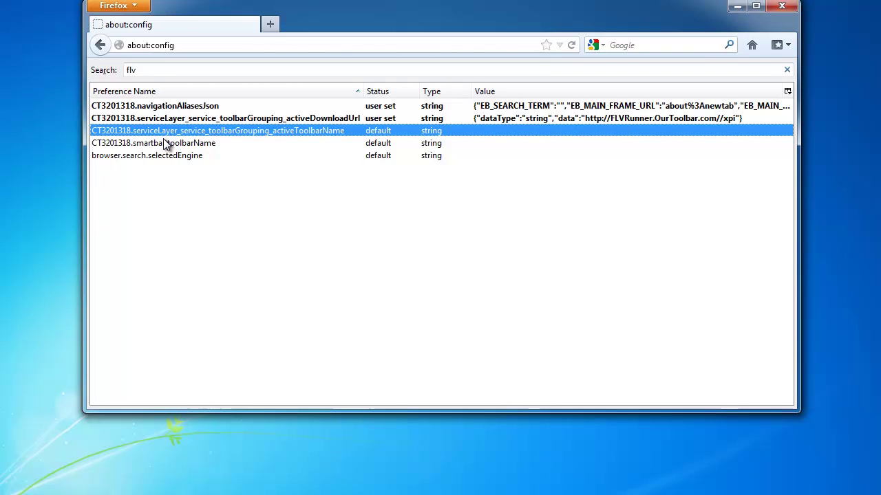
right_click(150, 119)
click(188, 211)
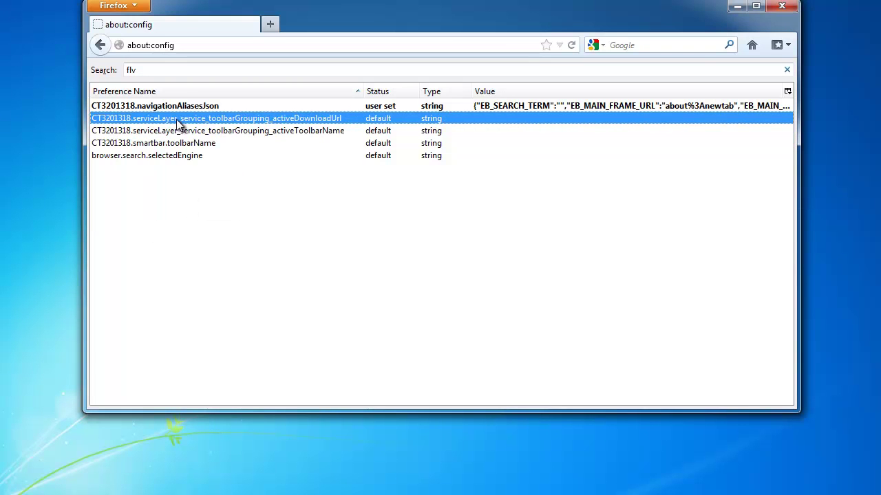
right_click(172, 108)
click(206, 198)
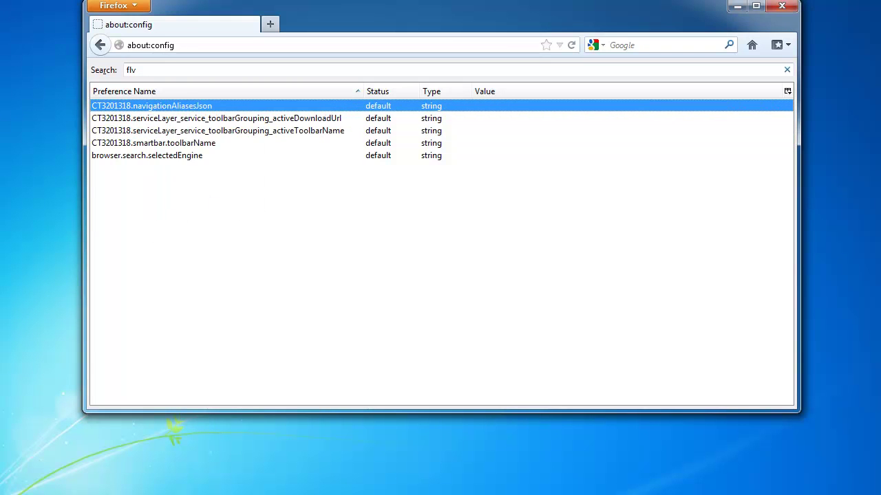
Filter the preferences by "newtab" and reset CT3201318.isNewTabEnabled and CT3201318.searchInNewTabEnabledInHidden.
double_click(151, 67)
text(newtab)
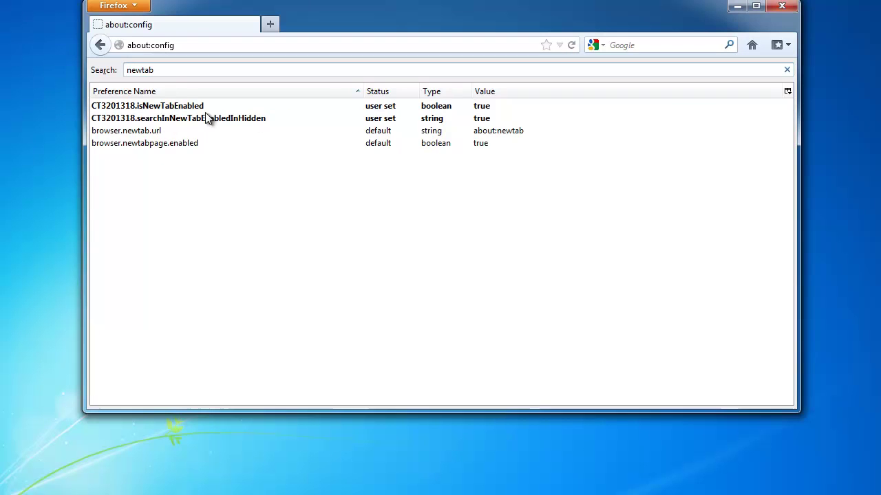
right_click(180, 104)
right_click(119, 103)
click(163, 191)
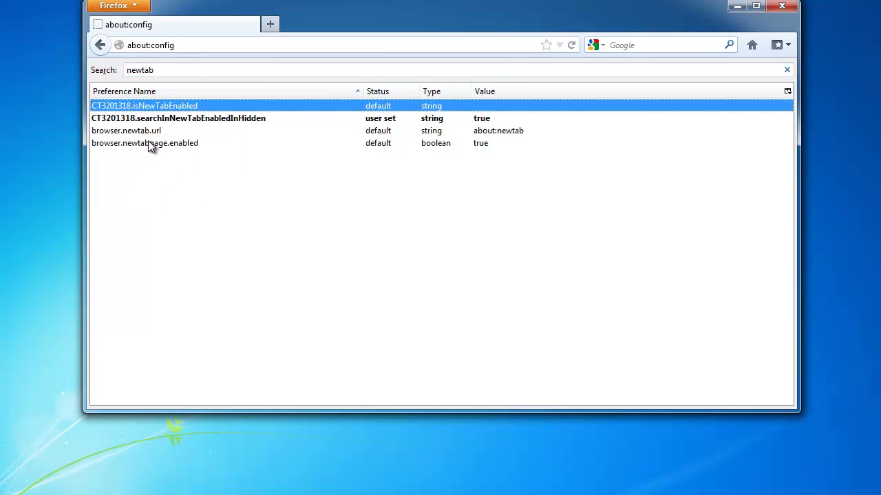
click(139, 120)
right_click(138, 121)
click(172, 208)
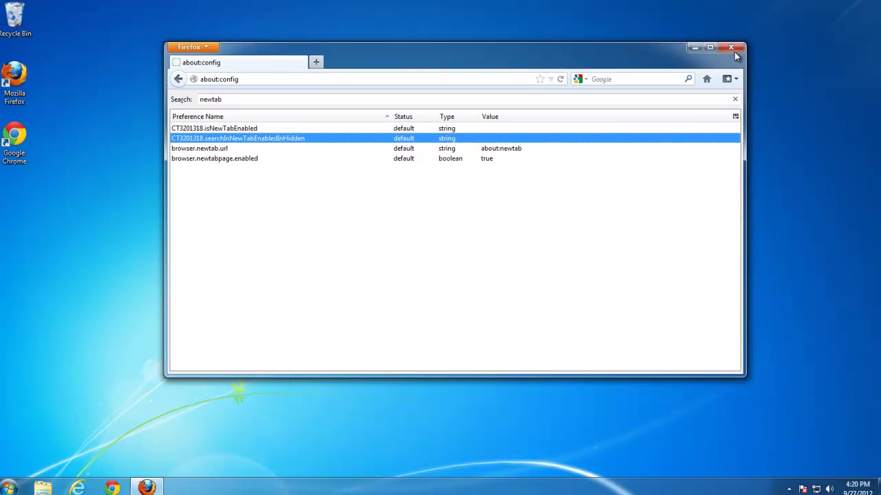
Restart Firefox and decline making it the default browser.
key(alt+F4)
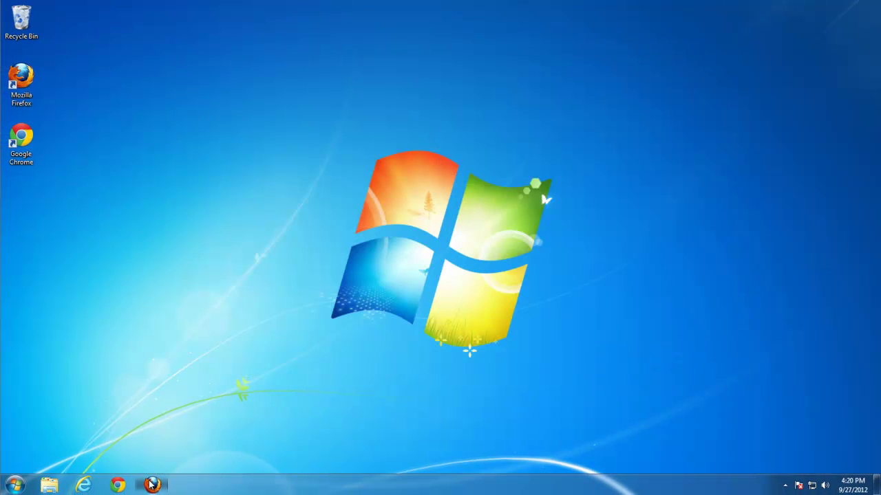
click(151, 485)
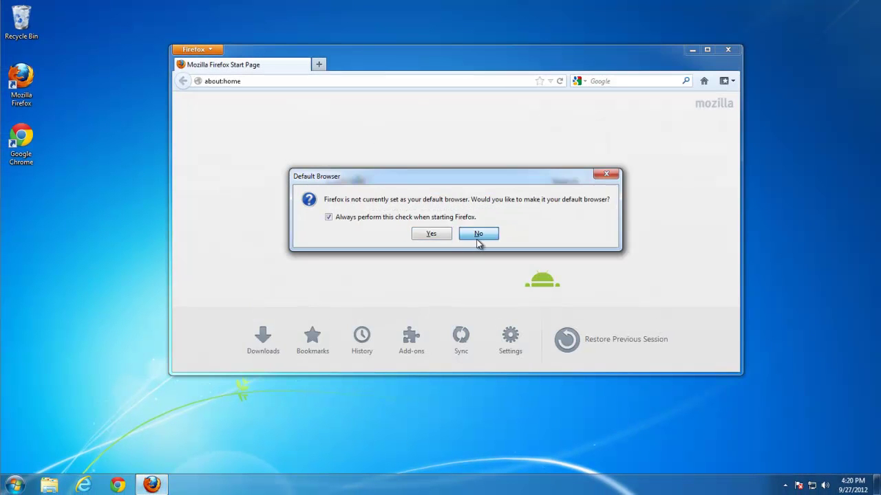
click(478, 236)
Open a new tab and remove every site thumbnail from the page until the grid is empty.
click(318, 64)
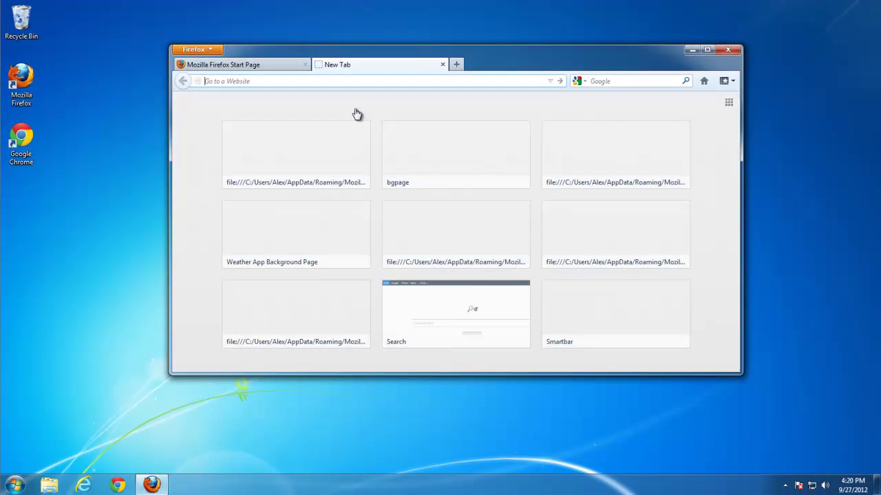
click(362, 131)
click(361, 130)
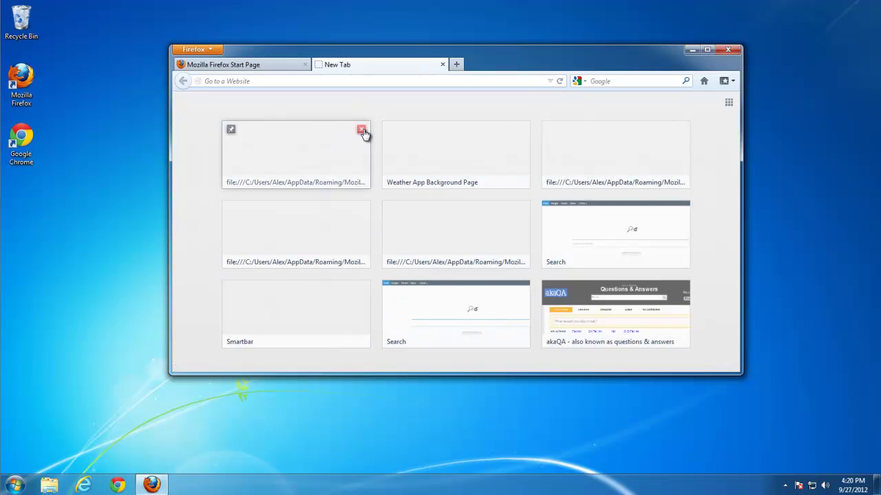
click(362, 131)
click(361, 131)
click(362, 131)
click(361, 131)
click(361, 130)
click(361, 131)
click(361, 131)
click(361, 131)
click(361, 131)
click(361, 130)
click(361, 131)
click(361, 130)
click(361, 131)
click(361, 130)
click(362, 130)
click(362, 131)
Test the address bar by searching for "flv runner", and close the results tab and Firefox.
click(233, 81)
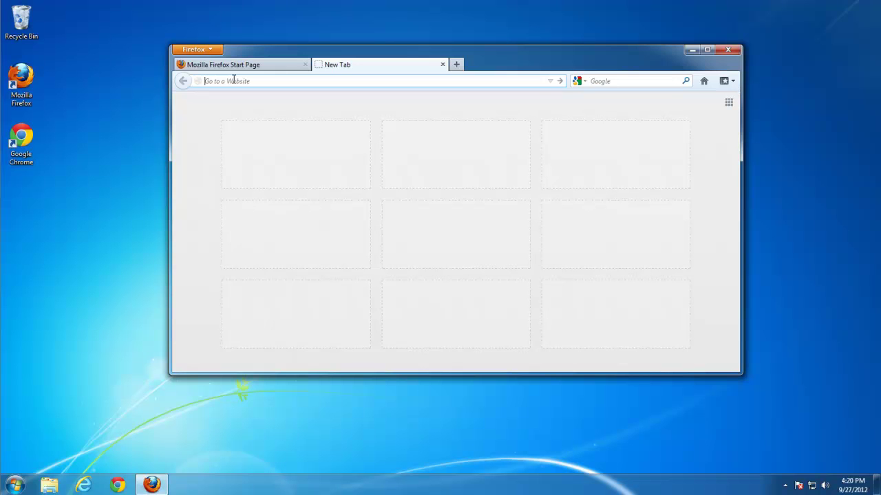
text(flv)
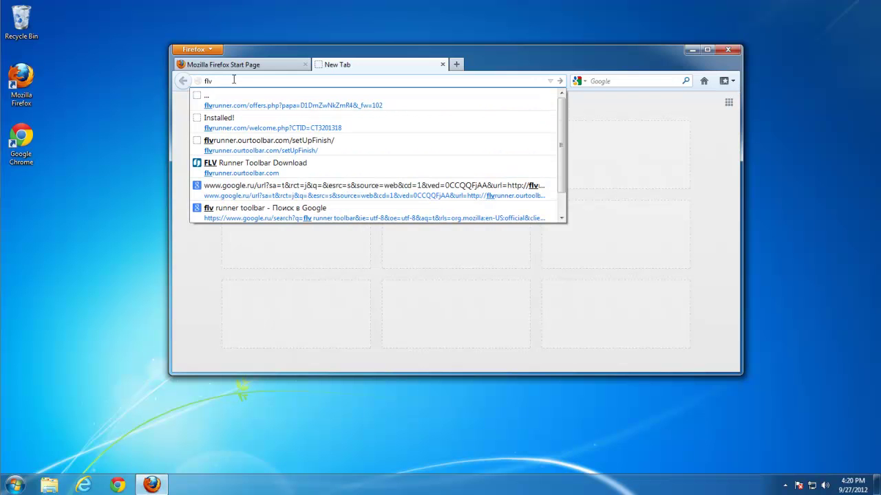
text( runner)
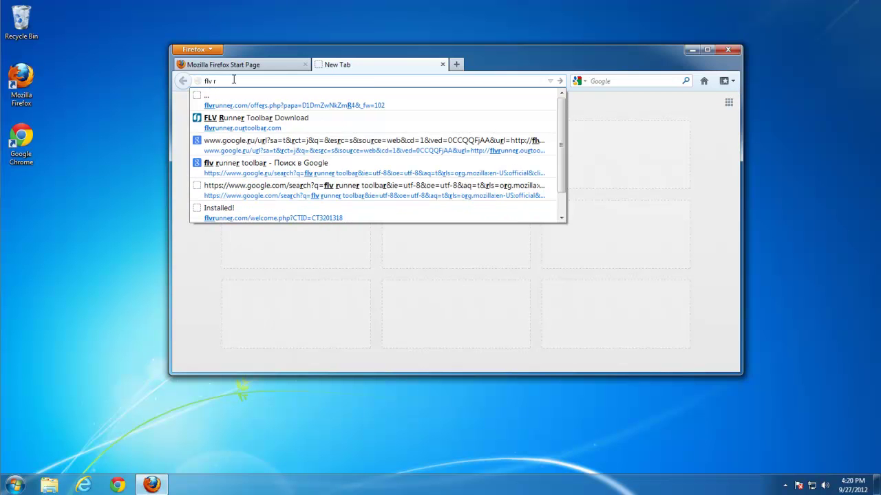
key(Return)
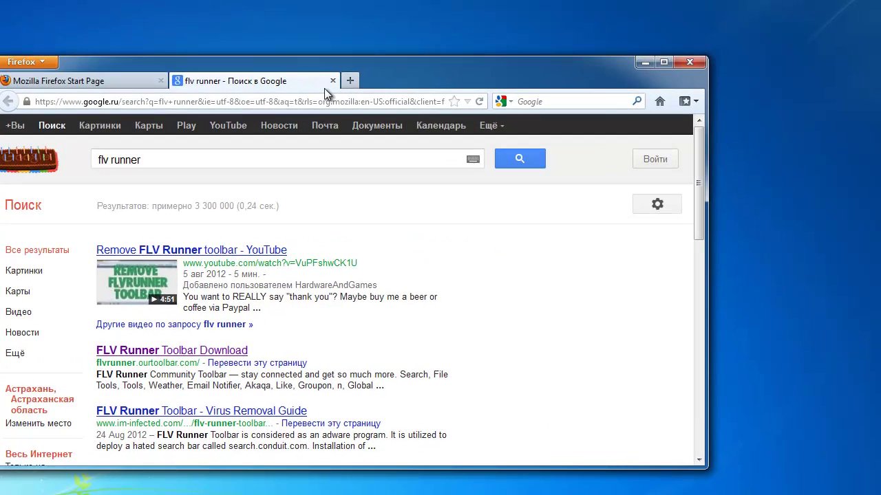
click(332, 80)
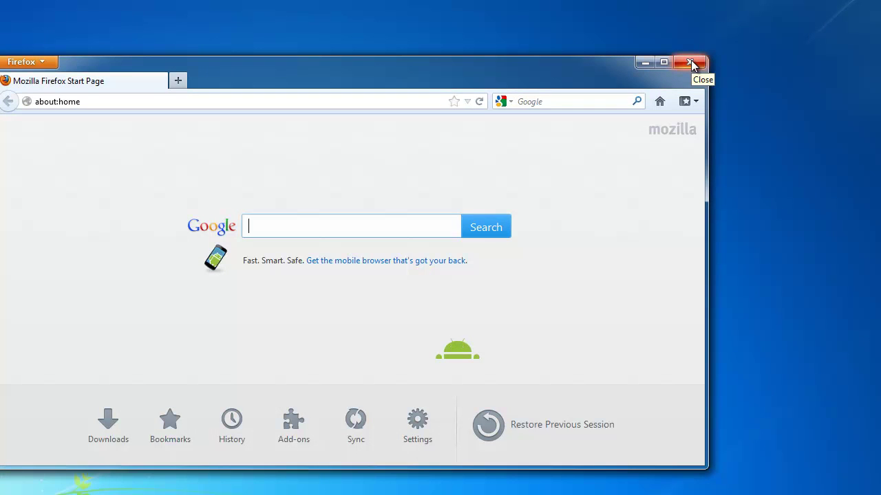
drag(559, 64, 472, 74)
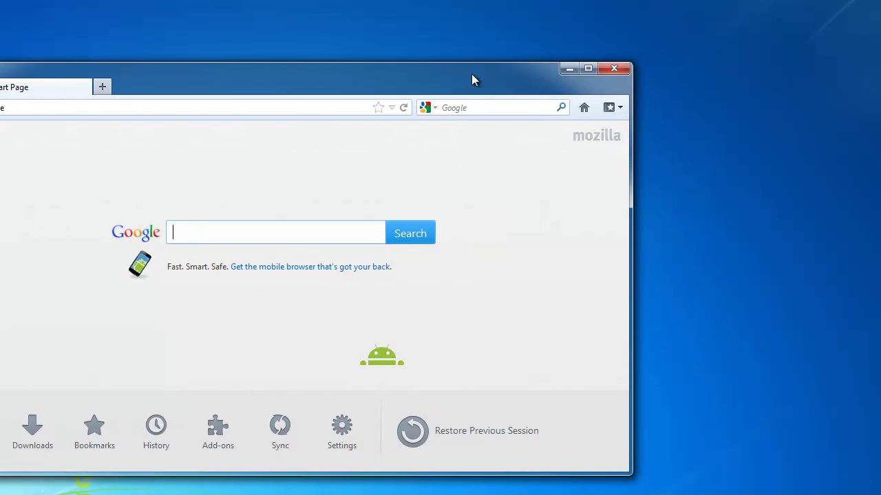
click(613, 69)
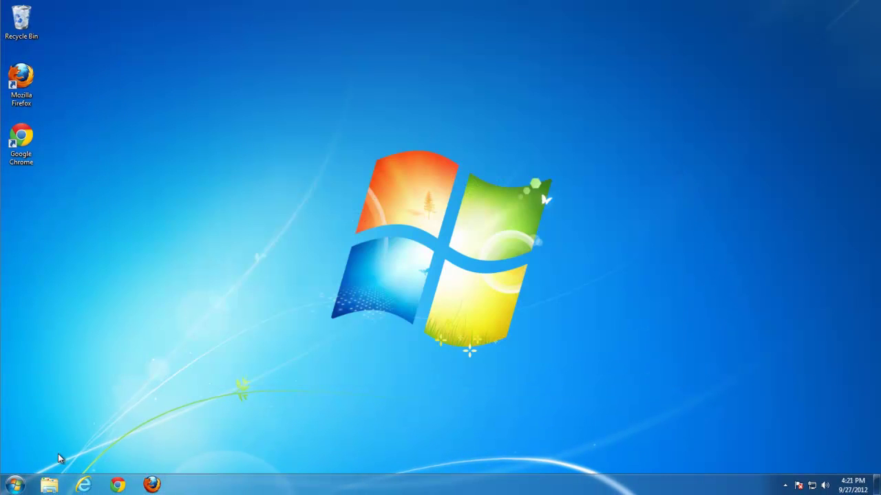
Launch regedit from Windows, allow it to make changes and reposition the Registry Editor window higher on the desktop.
click(17, 483)
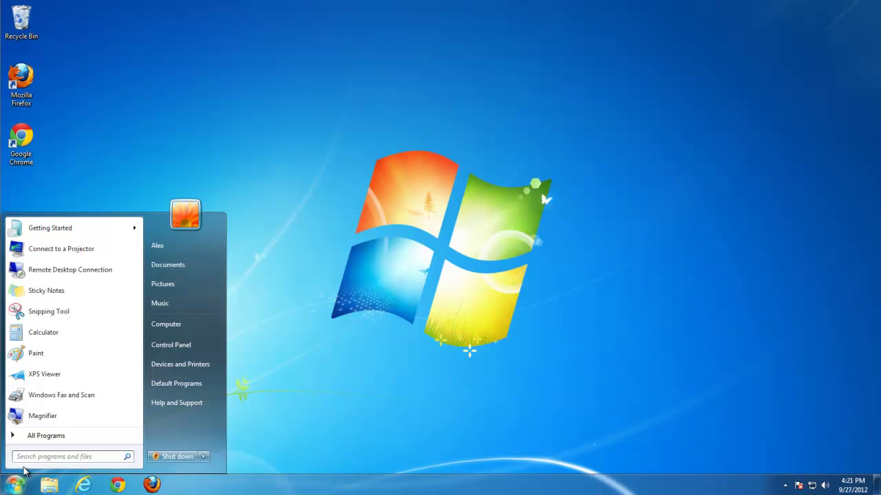
text(regedit)
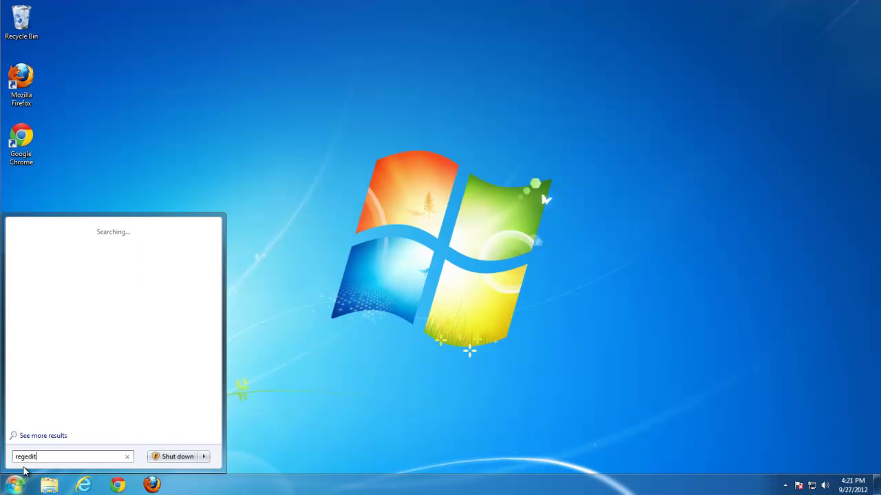
click(31, 244)
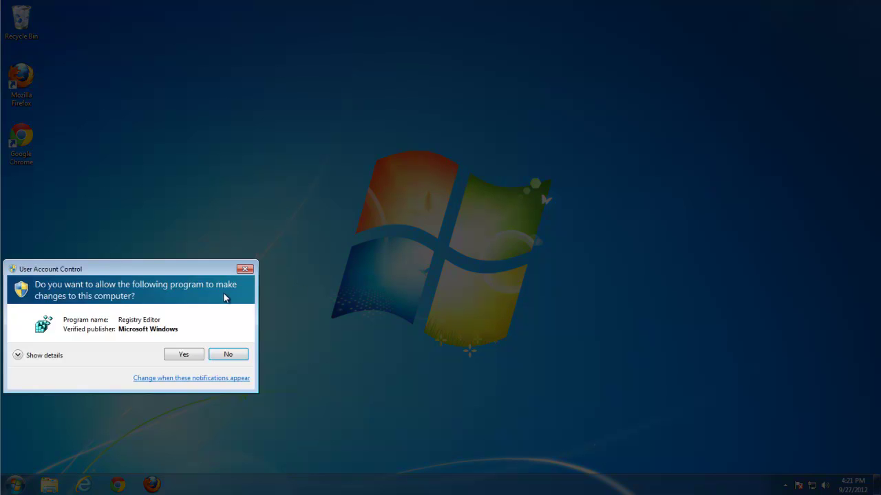
key(alt+y)
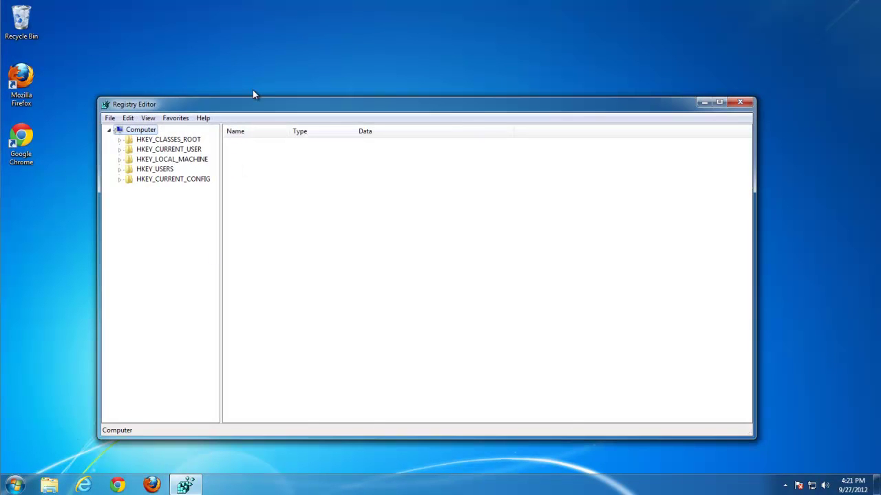
drag(252, 97, 297, 51)
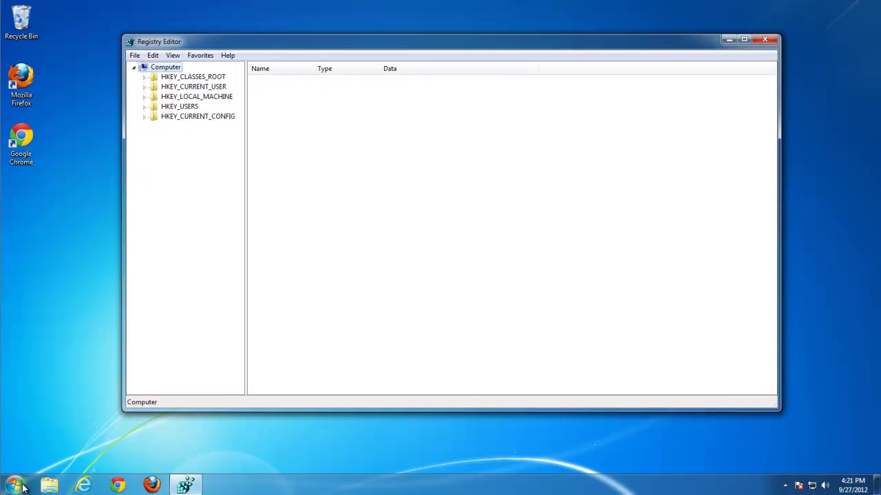
Search Windows for "conduit" and extend the file search to the whole computer.
click(17, 486)
text(co)
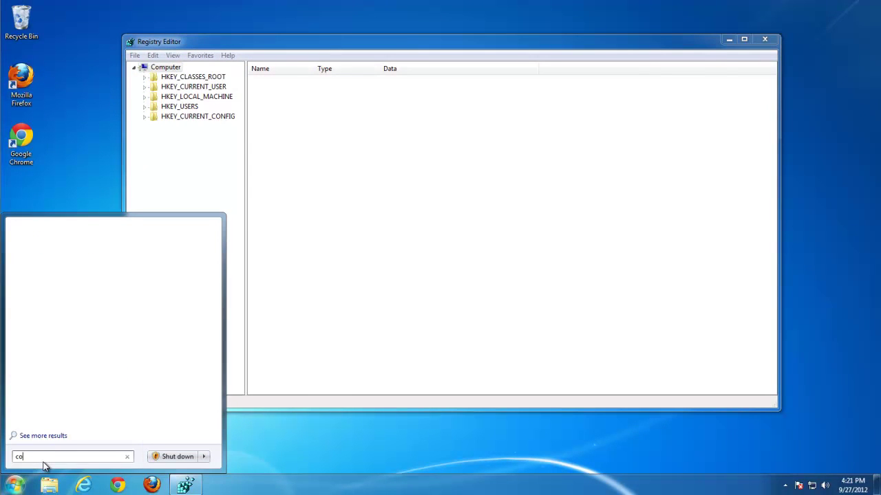
text(nduit)
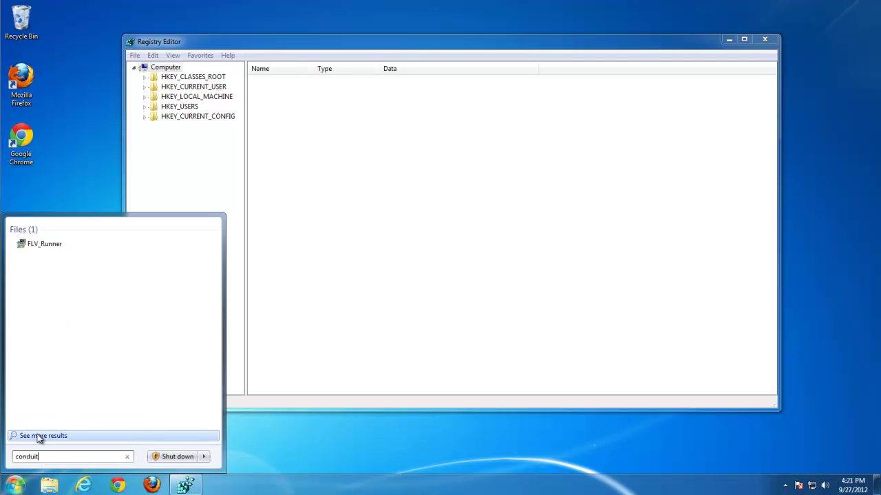
click(36, 435)
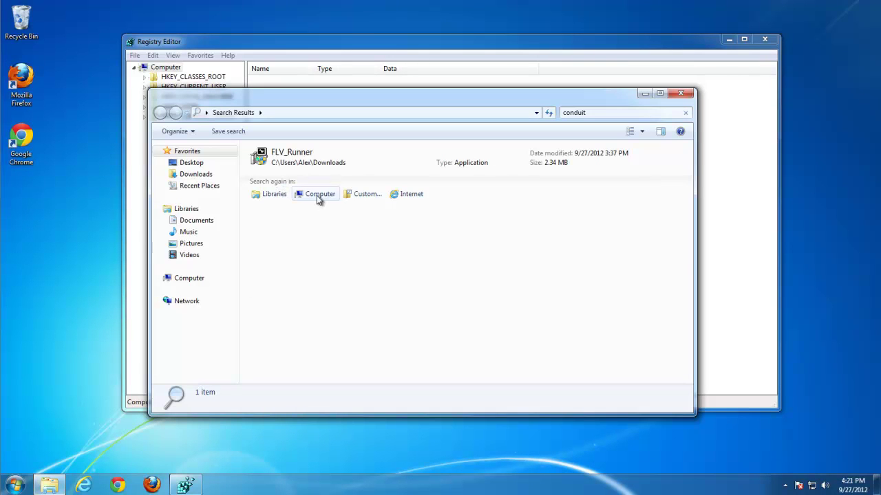
click(317, 195)
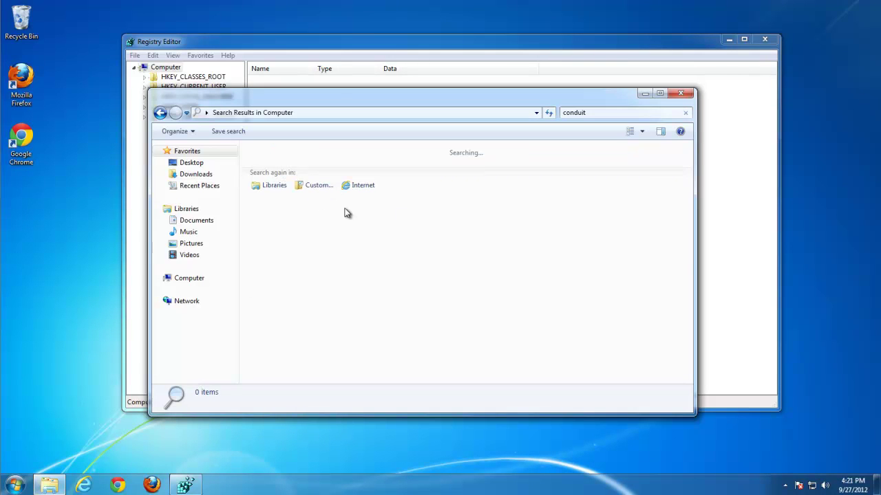
Search the registry for "conduit" from the Computer root and delete the matching Conduit Community Alerts key under HKEY_CLASSES_ROOT\CLSID.
click(301, 50)
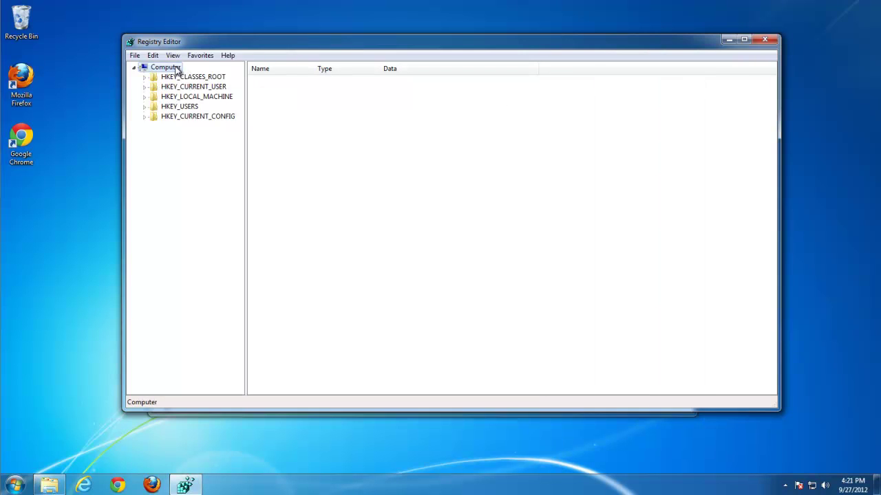
click(158, 57)
click(171, 147)
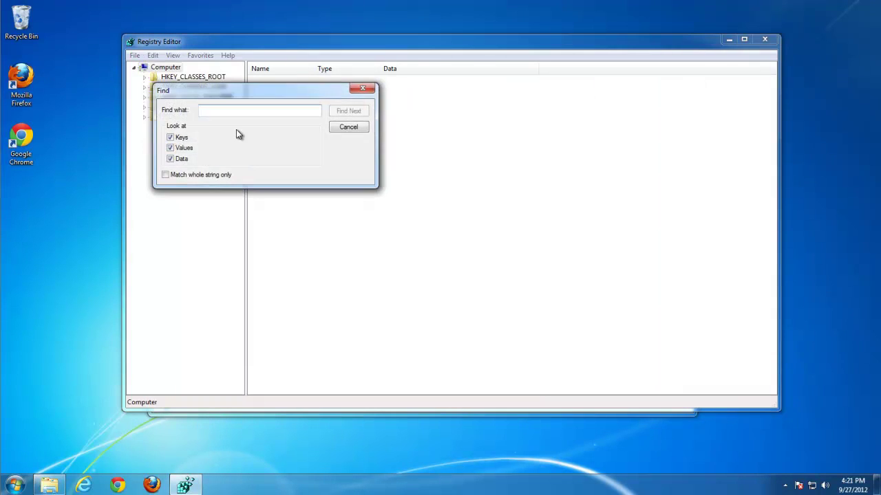
text(conduit)
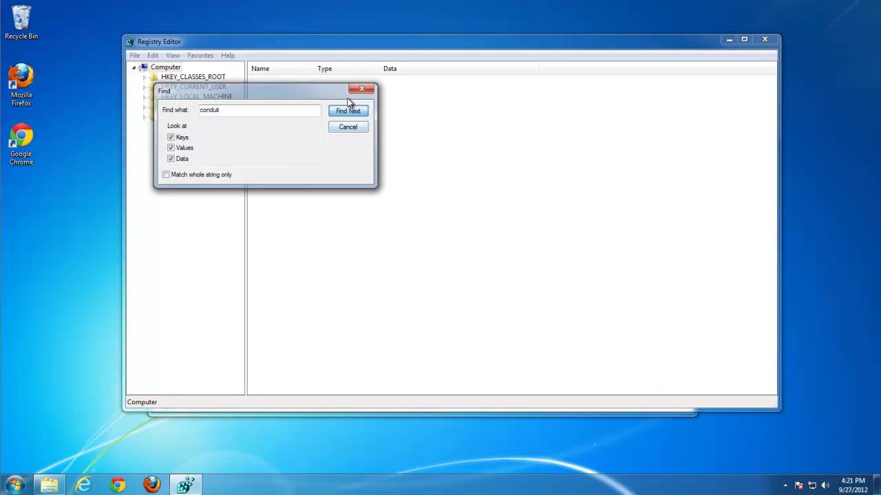
click(349, 109)
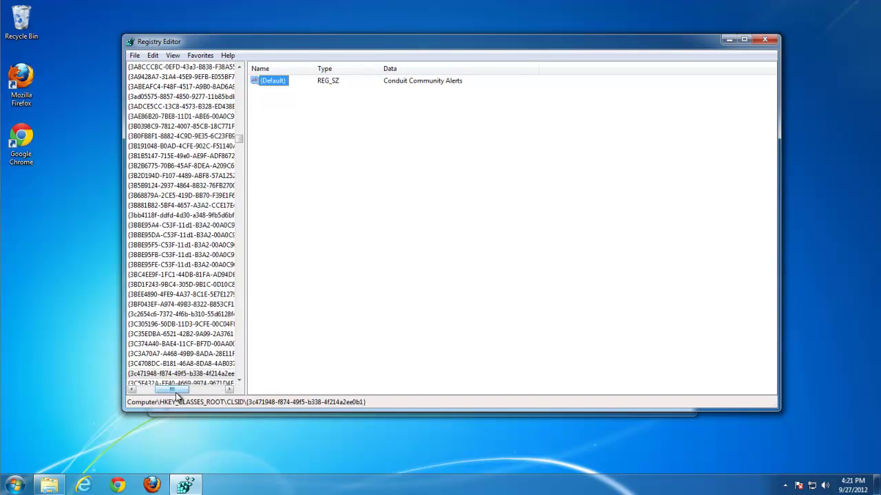
drag(172, 390, 168, 390)
key(Delete)
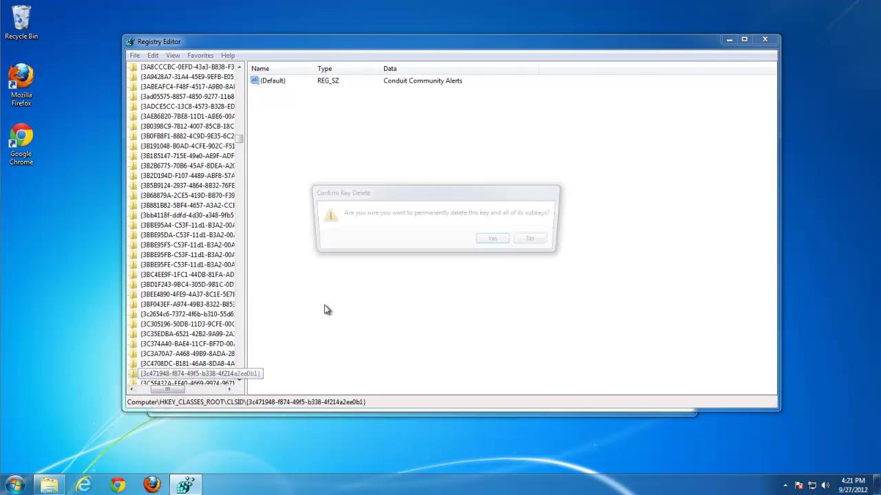
click(493, 240)
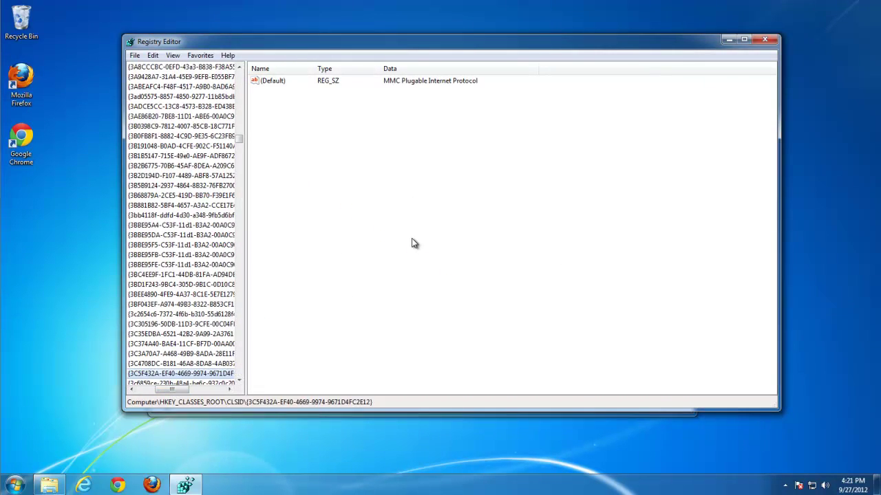
Find the next "conduit" match, and widen the Registry Editor window and its key tree to show the full folder hierarchy.
key(F3)
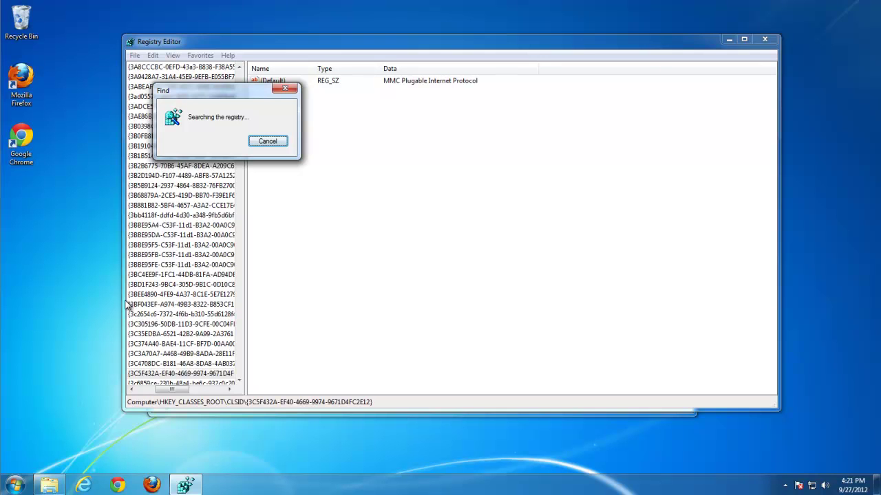
drag(123, 319, 36, 322)
drag(274, 45, 319, 34)
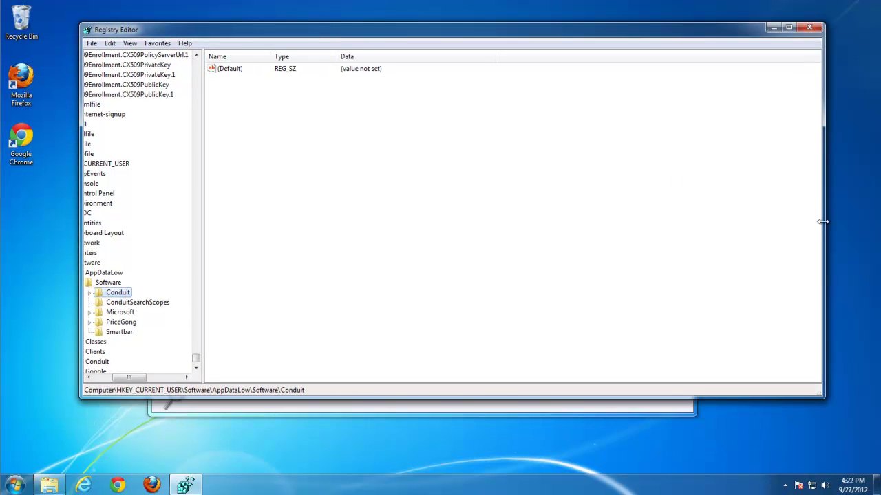
drag(823, 221, 840, 221)
drag(205, 313, 257, 313)
drag(144, 377, 109, 378)
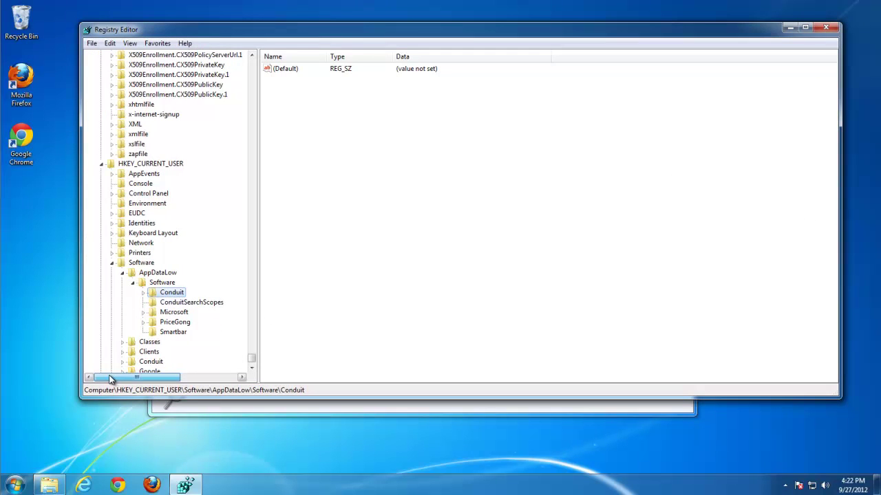
Delete the Conduit and ConduitSearchScopes keys under HKEY_CURRENT_USER\Software\AppDataLow\Software.
key(Delete)
key(Return)
key(Delete)
key(Return)
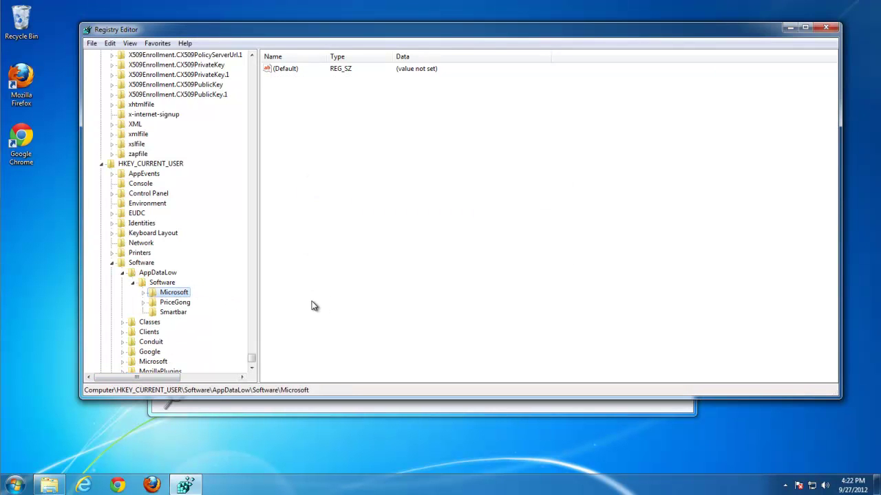
Delete the Smartbar key under HKEY_CURRENT_USER\Software\AppDataLow\Software.
click(173, 313)
key(Delete)
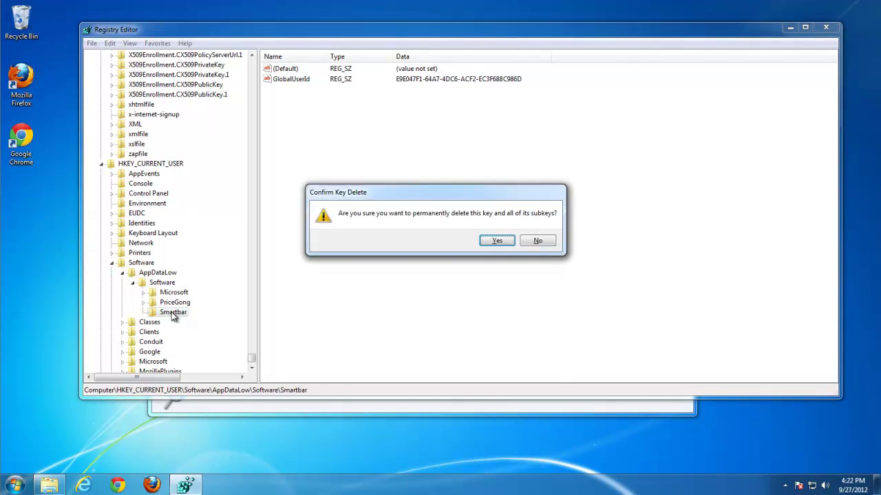
key(Return)
Continue the registry search and delete the Conduit keys under HKEY_CURRENT_USER\Software and HKEY_LOCAL_MACHINE\SOFTWARE.
key(F3)
key(Delete)
key(Return)
key(F3)
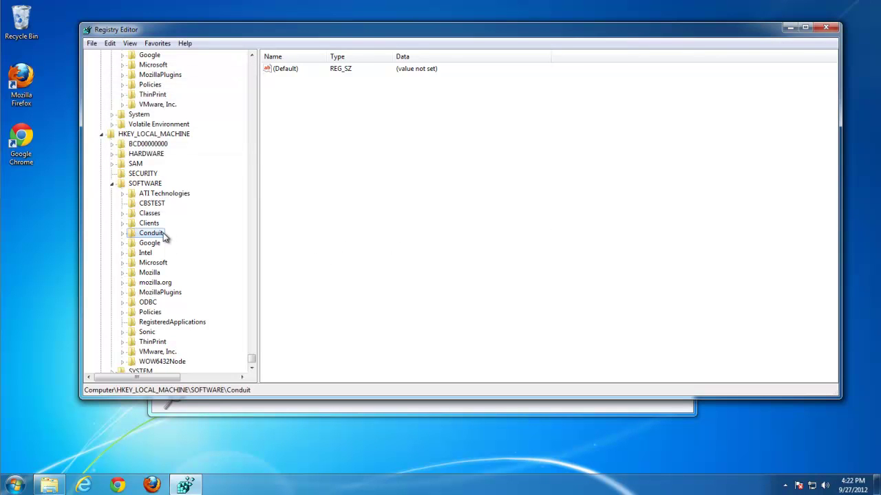
key(Delete)
key(Return)
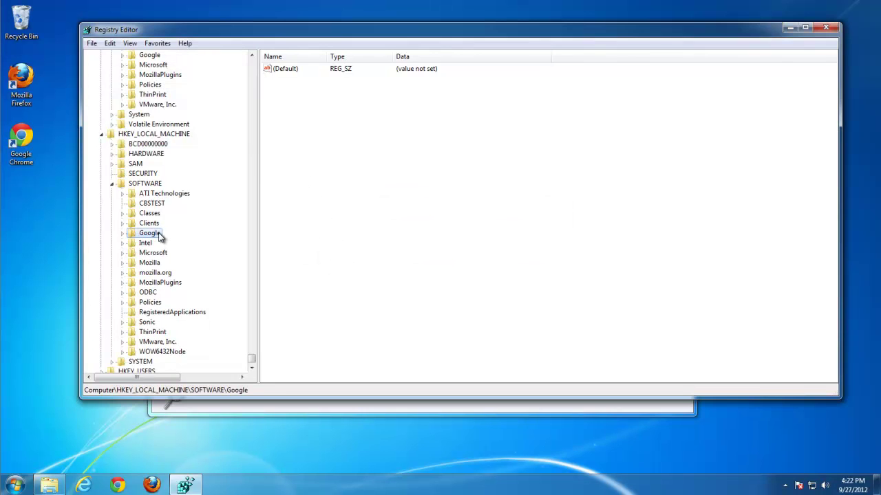
Find the next match, clear the data of the pending file rename value in Session Manager, and run the search to its end.
key(F3)
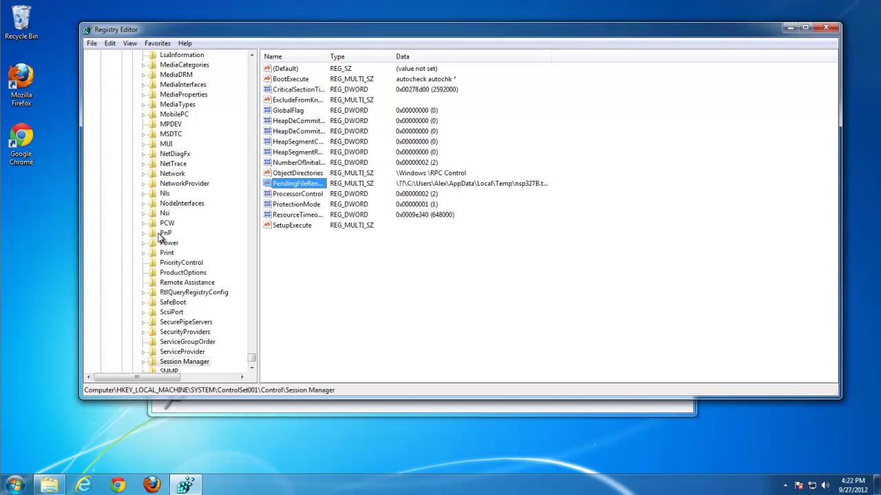
double_click(289, 183)
key(Delete)
click(231, 233)
key(F3)
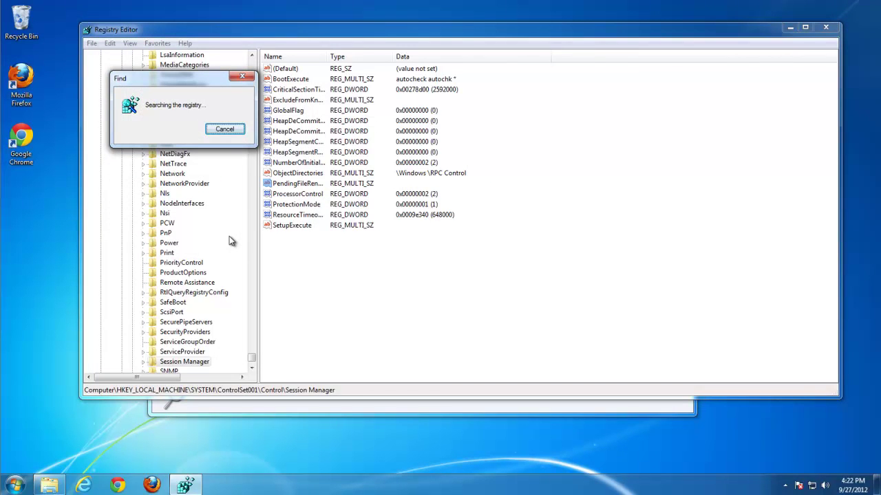
click(559, 240)
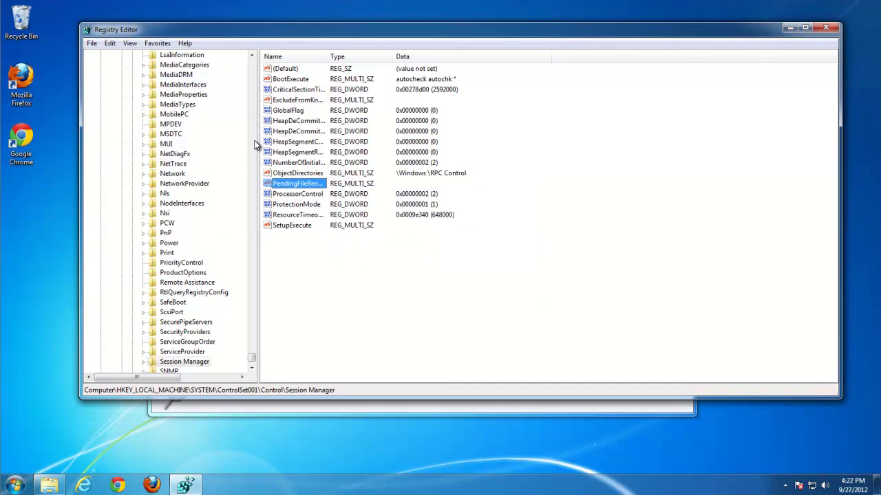
Collapse the HKEY_CLASSES_ROOT, HKEY_CURRENT_USER and HKEY_LOCAL_MACHINE branches and select the Computer root.
drag(252, 358, 264, 58)
click(101, 65)
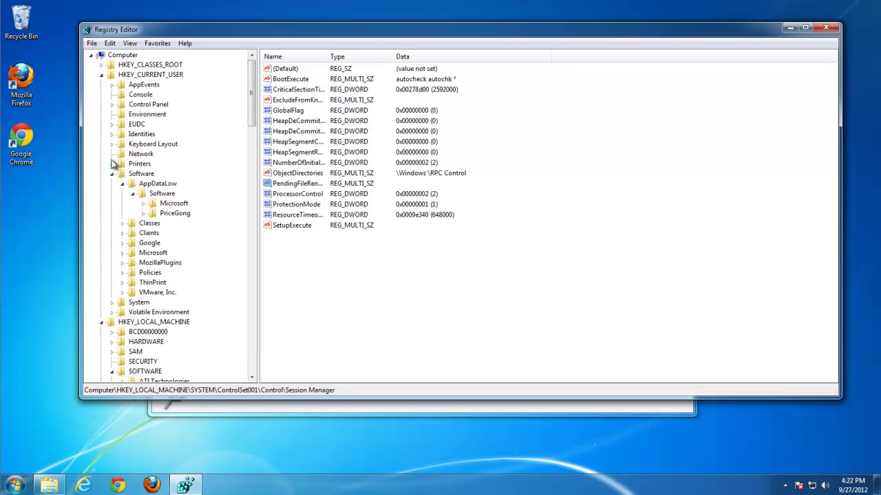
click(101, 74)
click(101, 84)
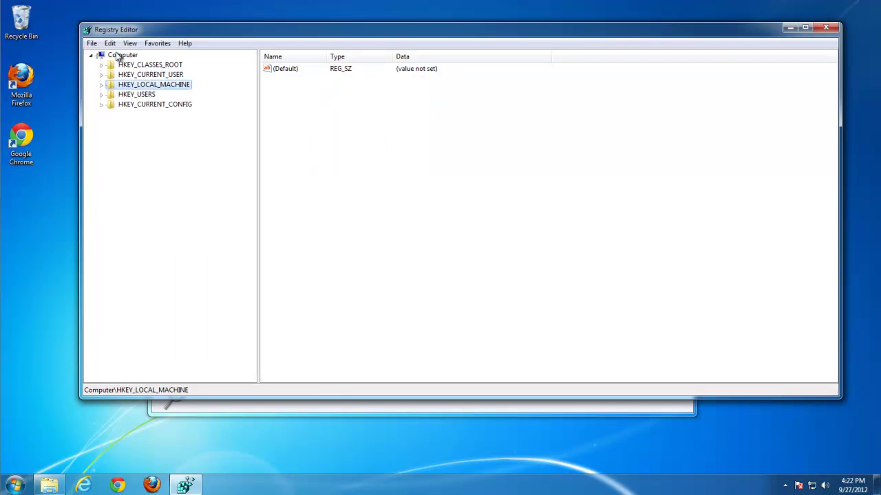
click(110, 55)
Search the whole registry for "flv runner".
click(110, 44)
click(136, 131)
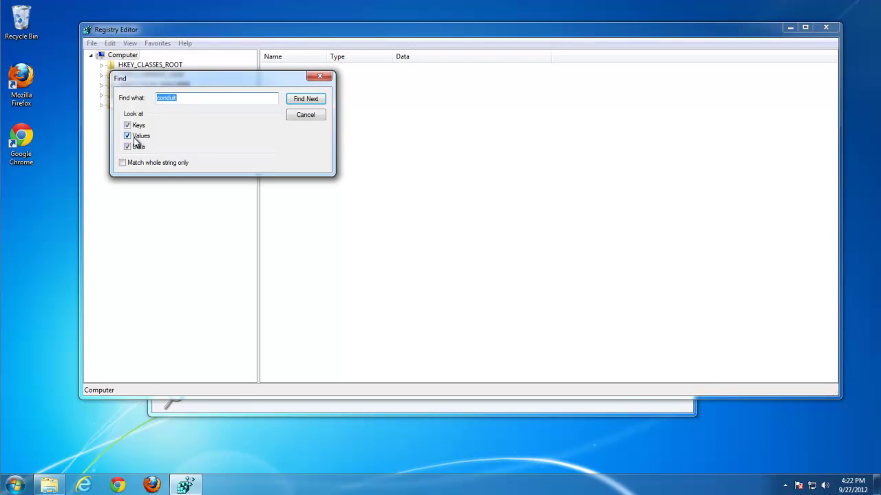
text(flv runner)
click(305, 99)
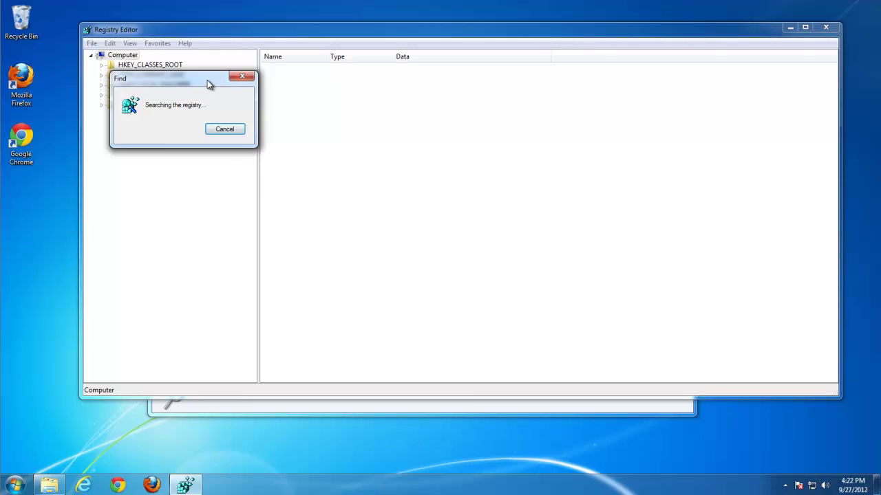
drag(206, 80, 193, 134)
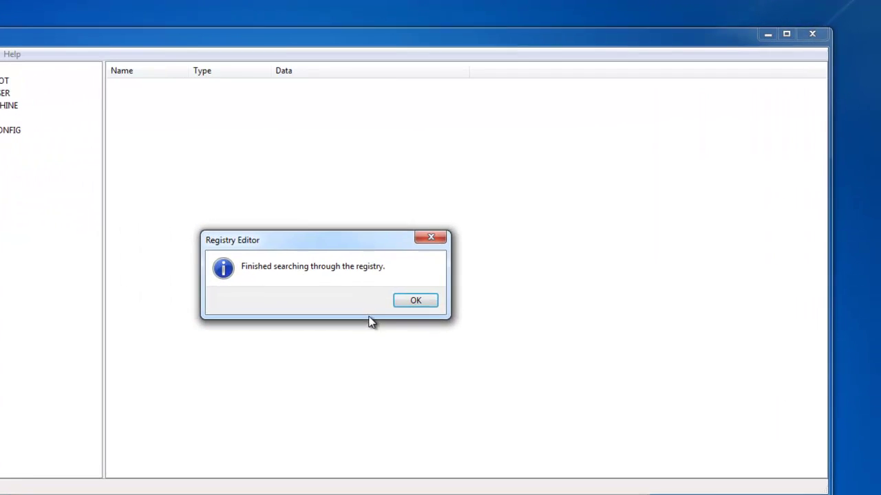
click(411, 301)
Close Registry Editor and delete all items in the computer-wide "conduit" search results.
click(813, 32)
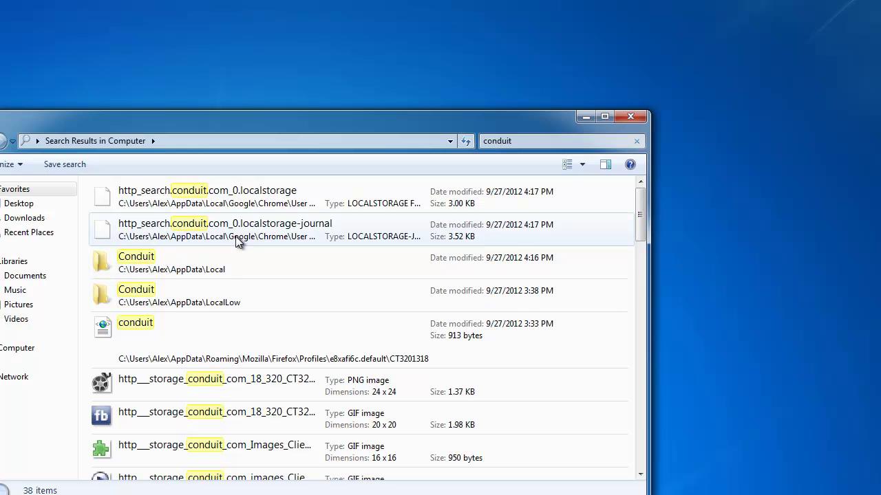
key(ctrl+a)
key(Delete)
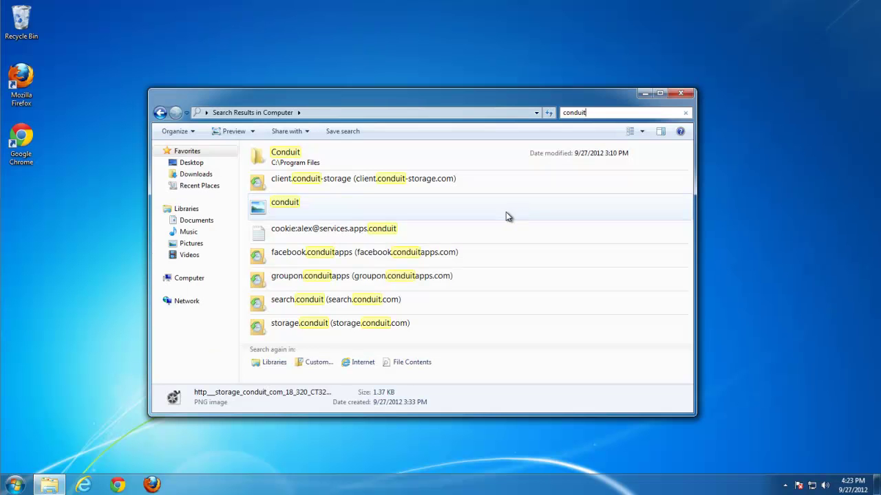
Look inside the remaining Conduit folder from C:\Program Files and close the search results window.
right_click(301, 156)
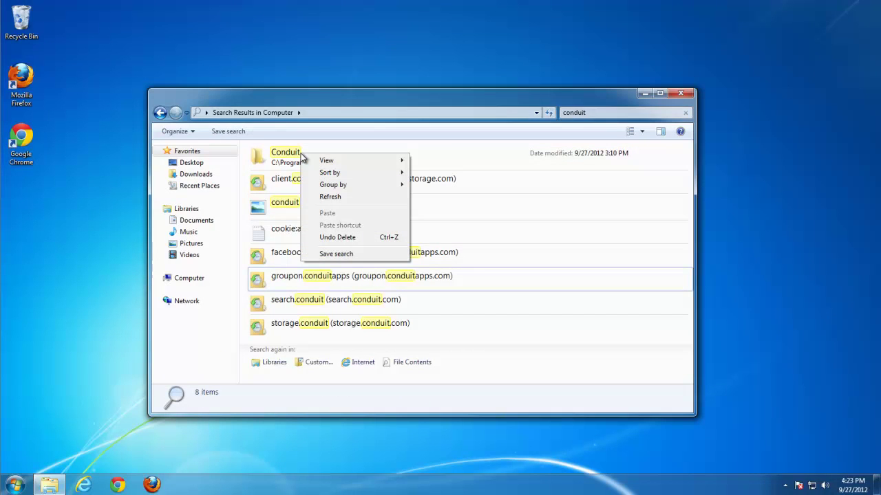
click(301, 155)
double_click(291, 161)
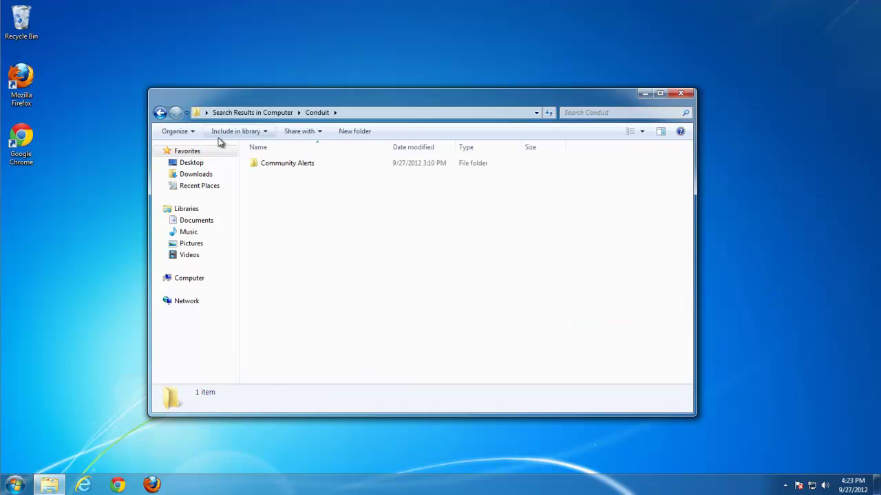
click(161, 113)
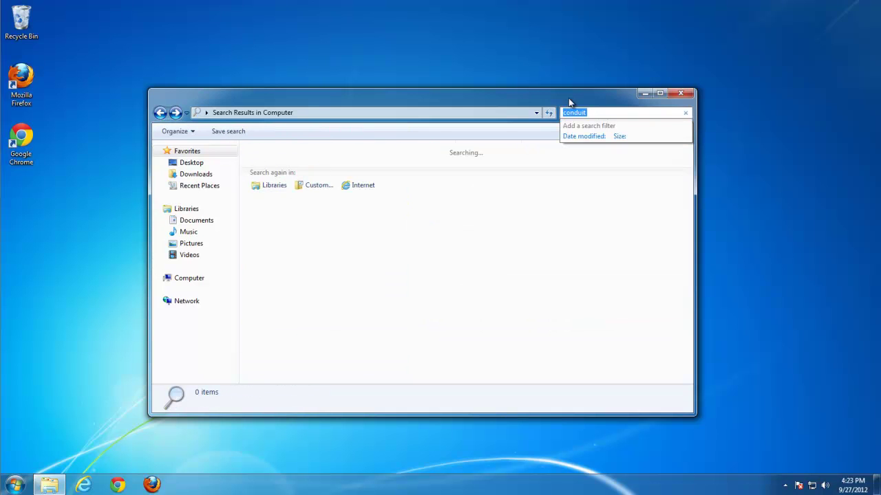
click(688, 95)
Browse to Program Files on Local Disk (C:) and delete the Conduit folder, granting administrator permission.
click(15, 485)
click(172, 325)
double_click(289, 172)
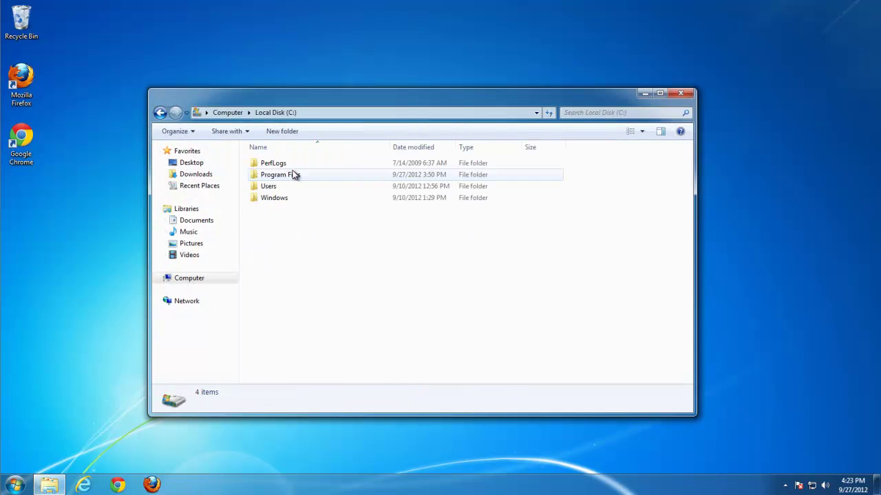
double_click(276, 176)
click(292, 178)
key(Delete)
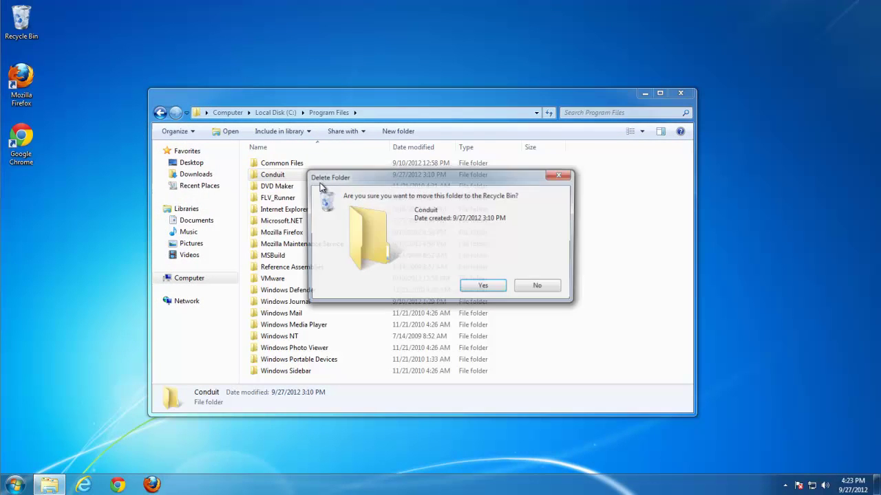
key(Return)
click(421, 287)
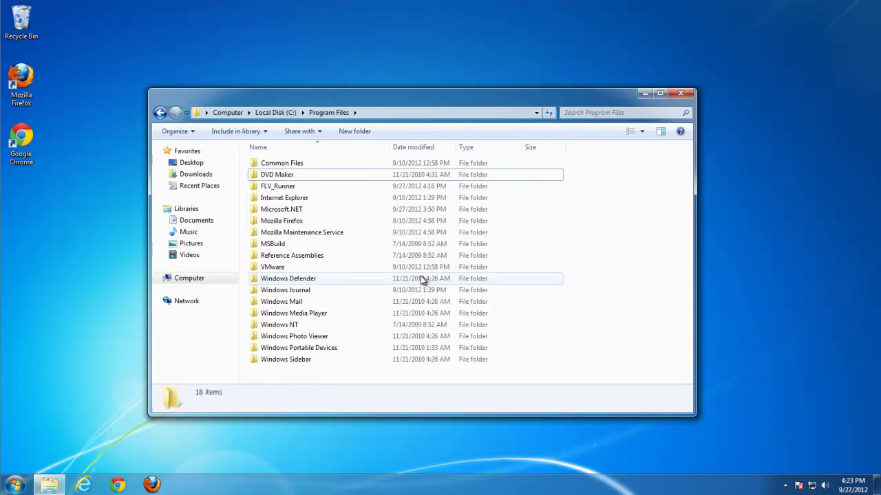
Look inside the FLV_Runner folder in Program Files, and delete the folder with administrator permission.
click(285, 189)
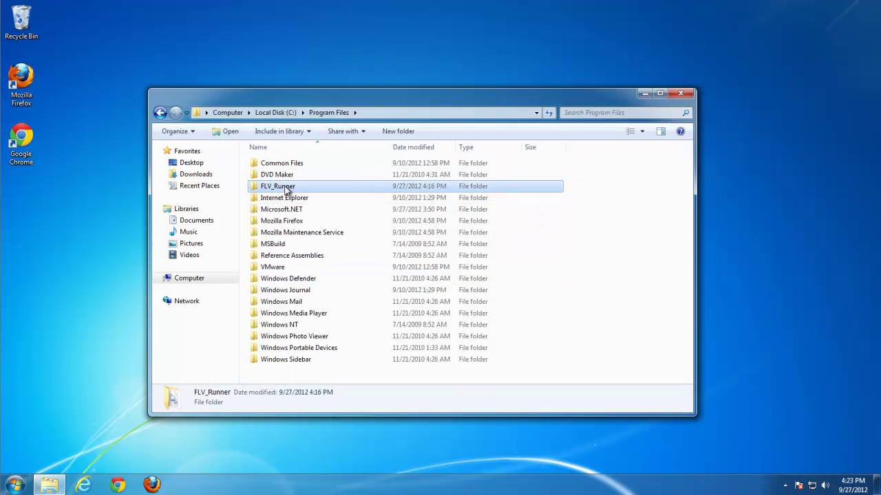
double_click(285, 188)
click(161, 112)
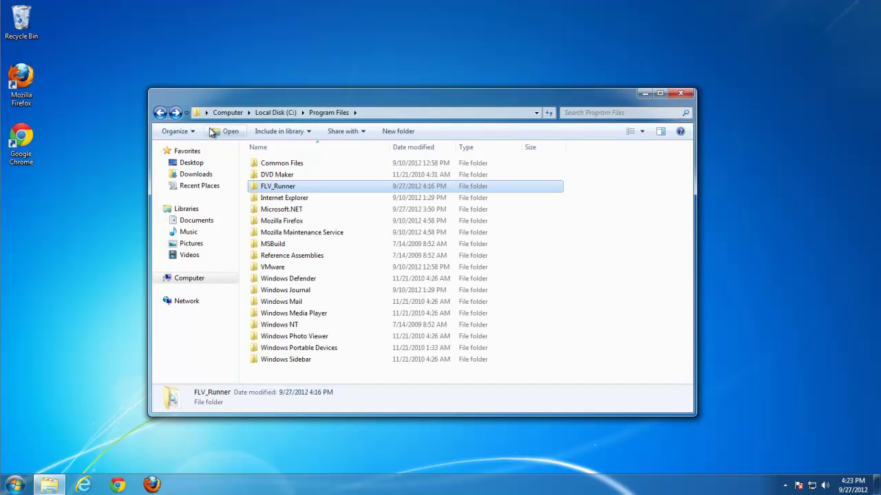
key(Delete)
click(485, 287)
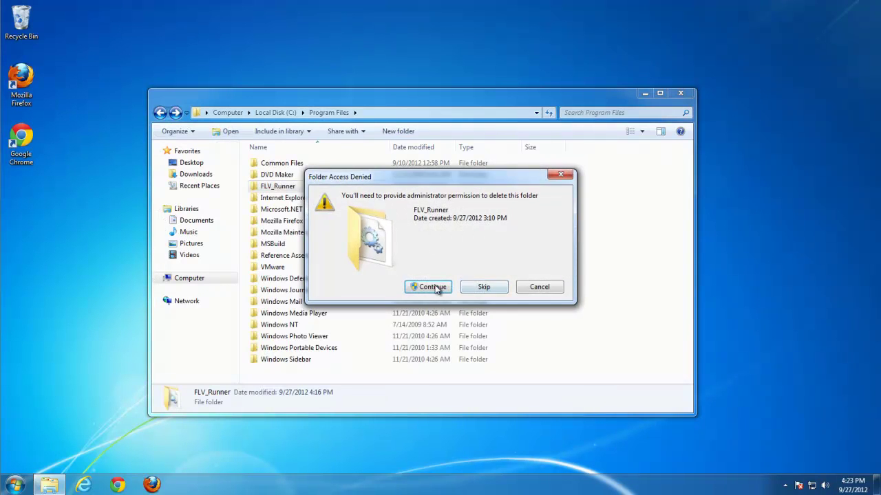
click(431, 286)
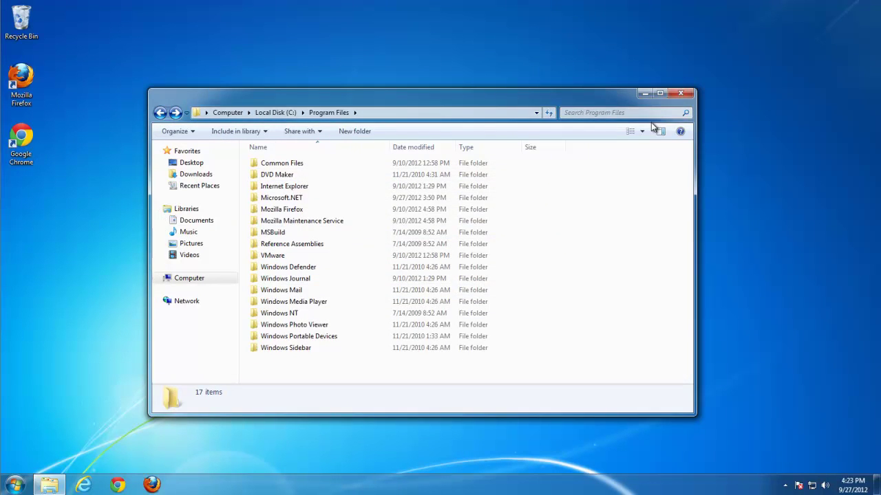
Close the Program Files window and refresh the desktop.
key(alt+F4)
right_click(118, 158)
click(144, 190)
Restart the computer.
click(16, 484)
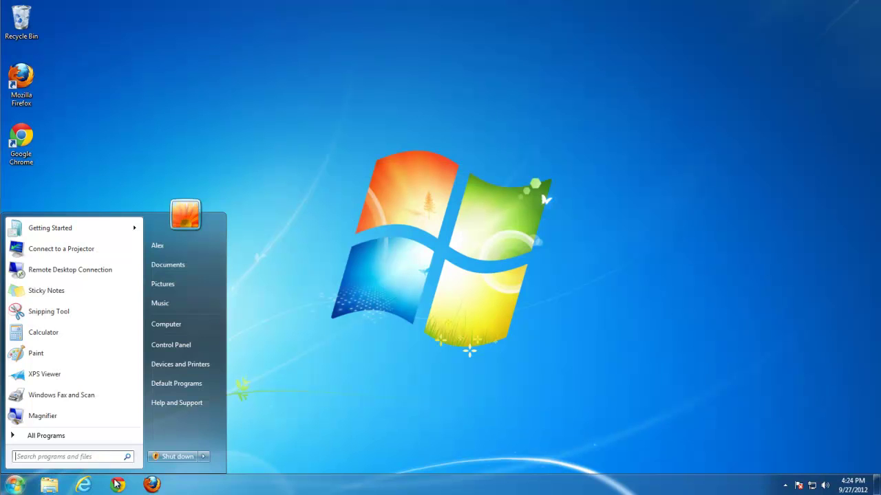
click(204, 457)
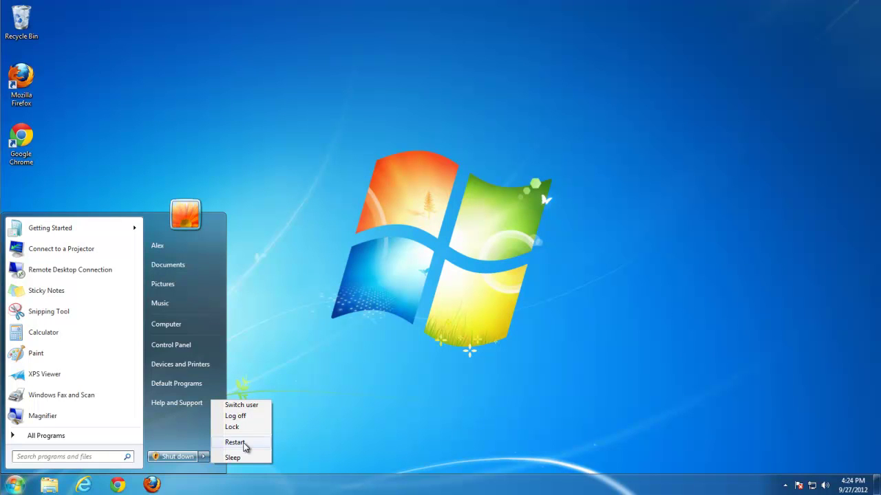
click(242, 444)
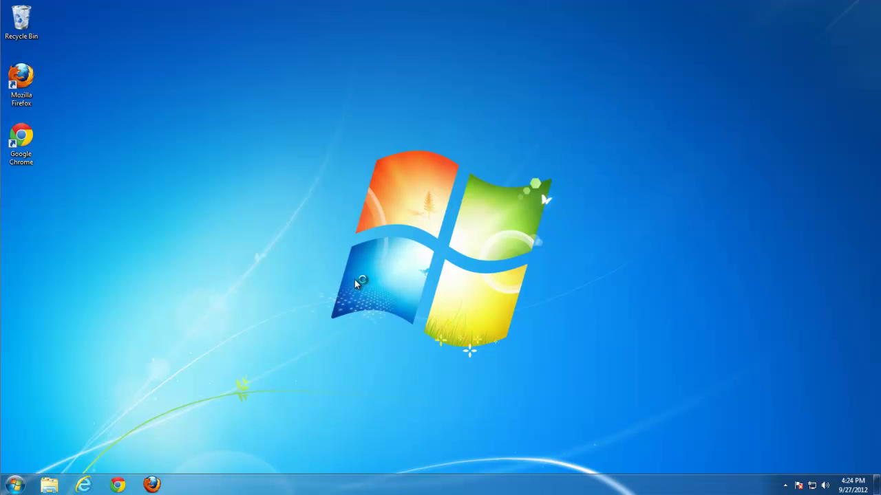